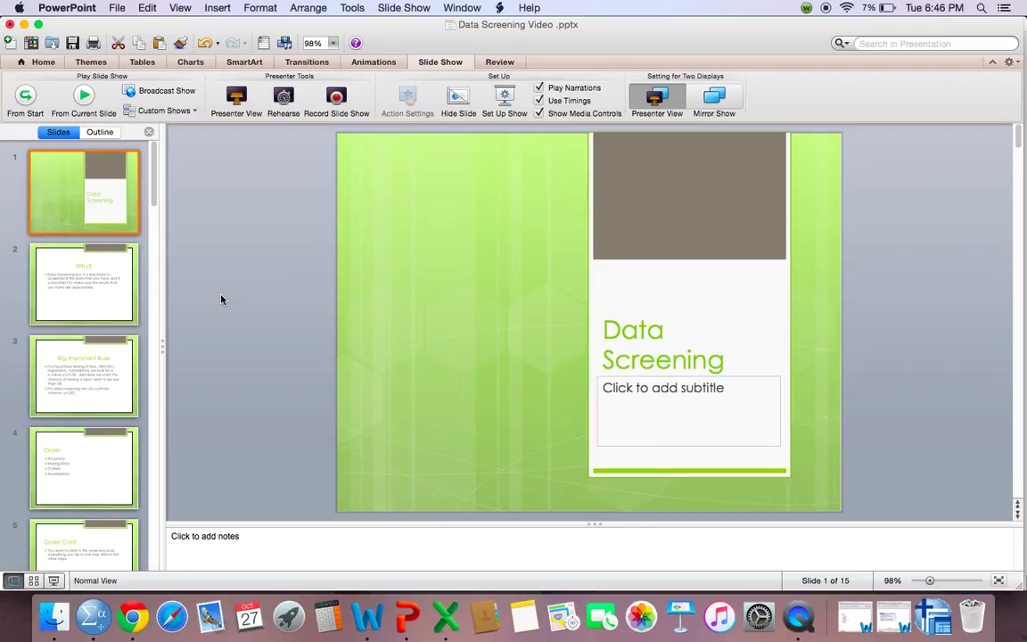
Advance past the Why? and Big Important Rule slides to slide 4, Order.
key("Down")
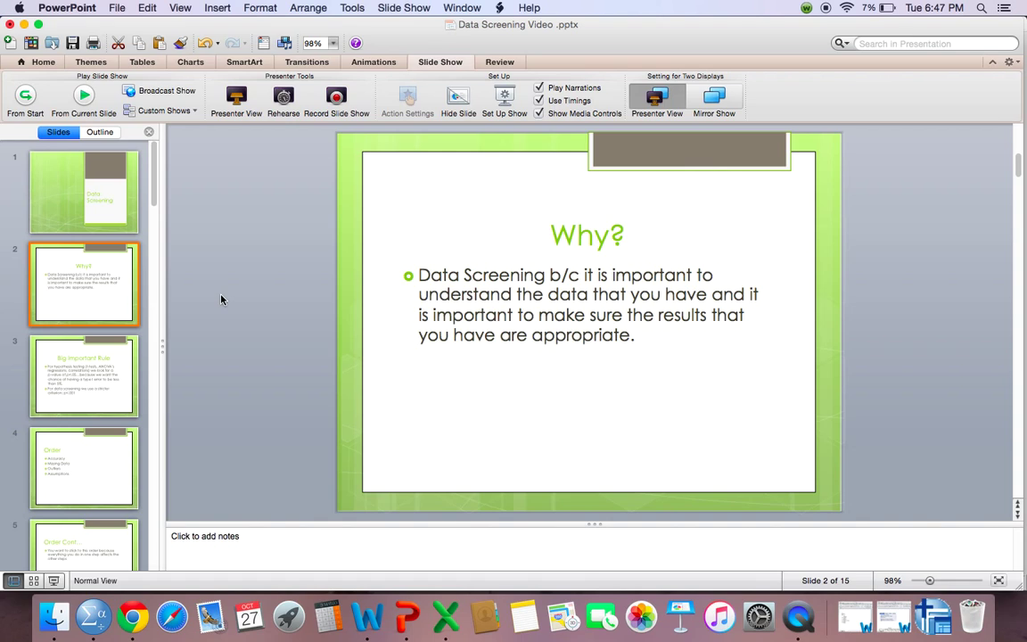
key("Down")
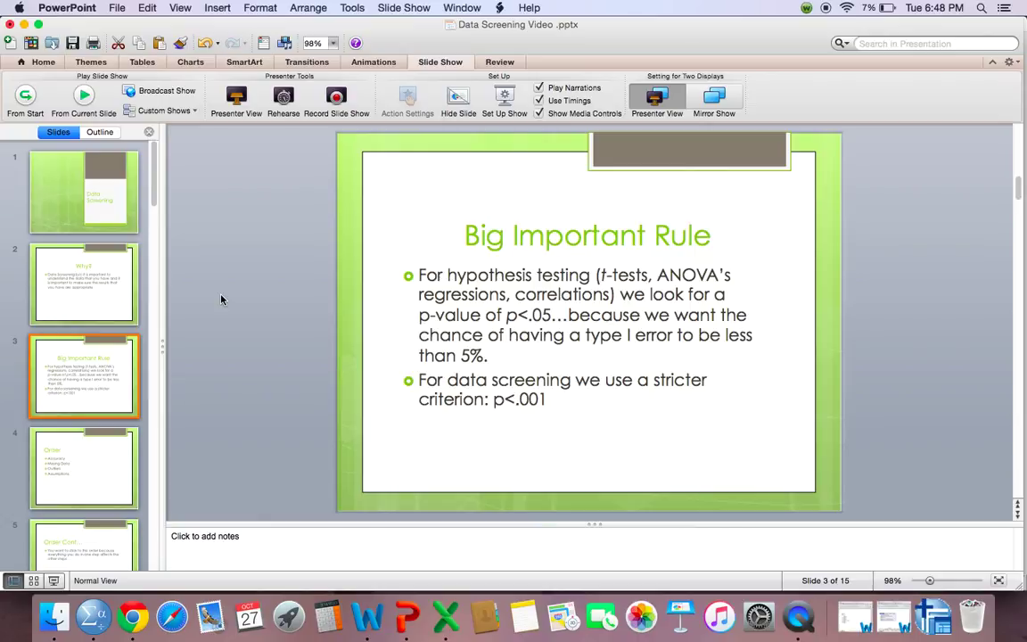
key("Down")
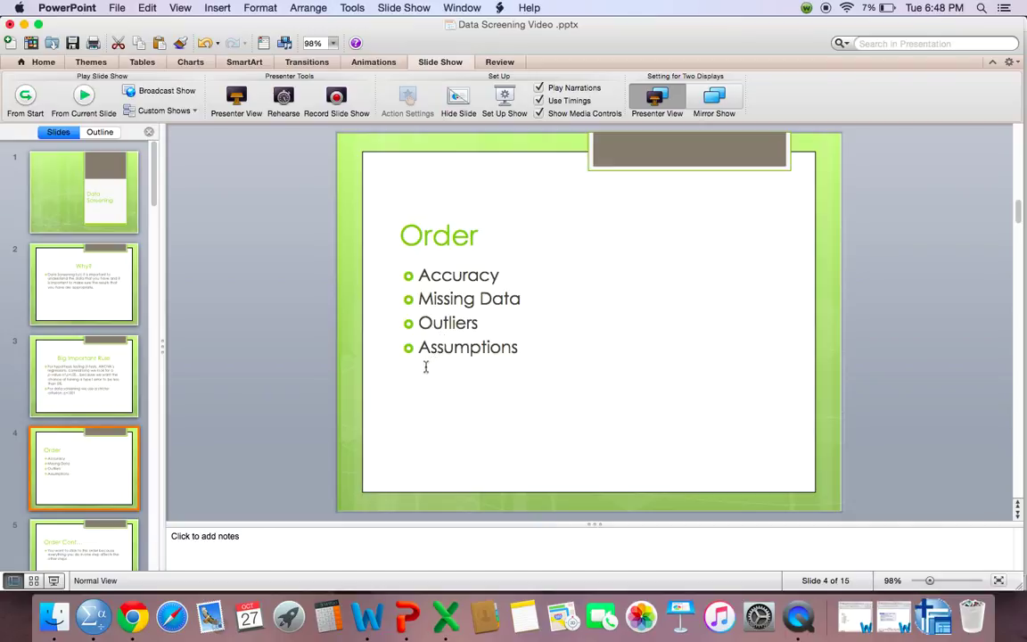
Advance to slide 5, Order Cont…, explaining that each screening step affects the others.
key("Down")
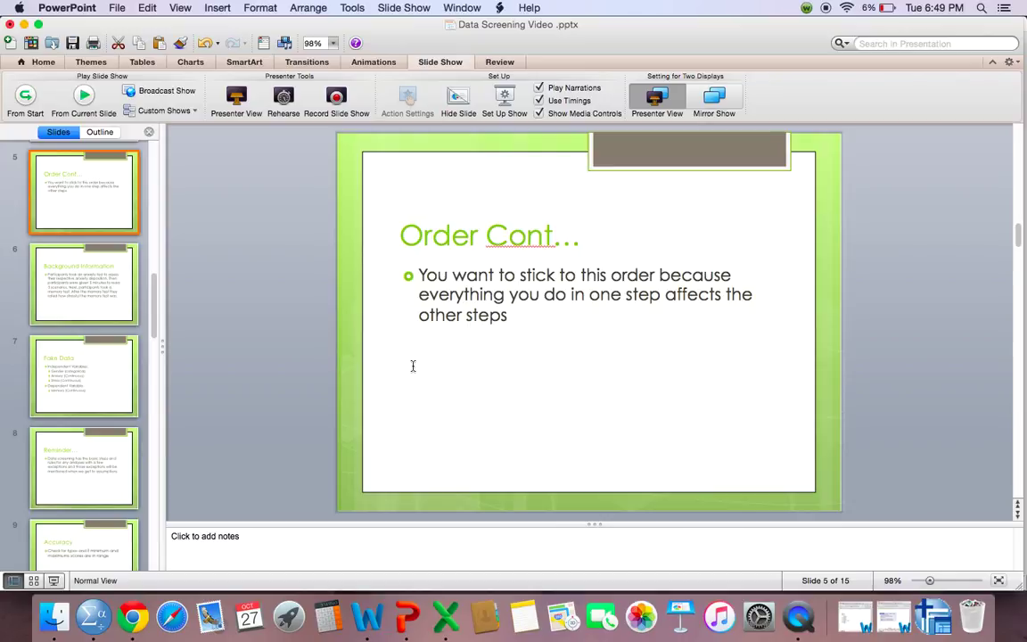
Step through Background Information and Fake Data to slide 8, Reminder….
key("Down")
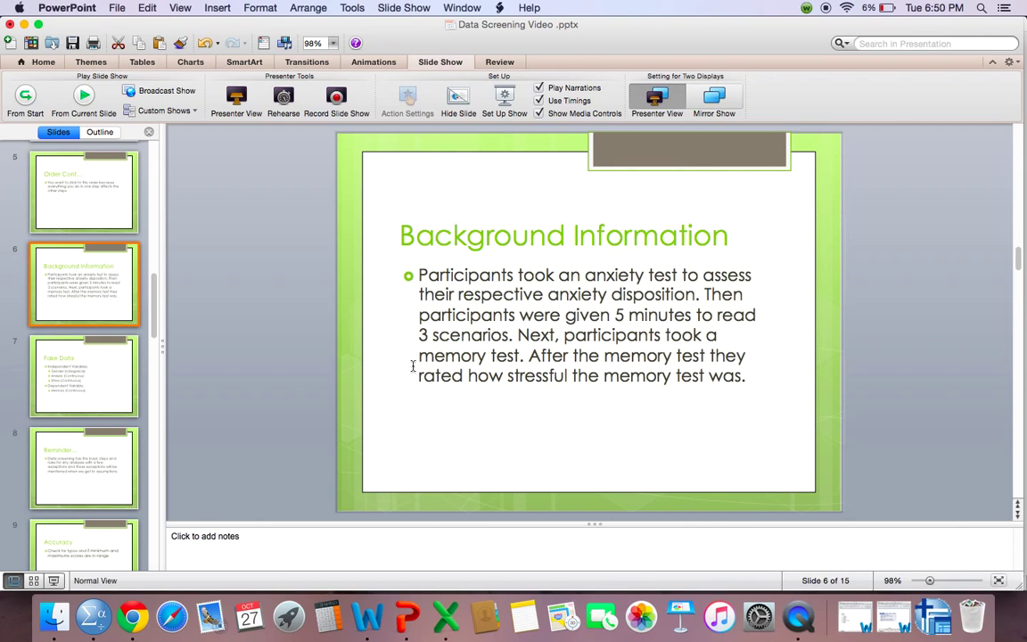
key("Down")
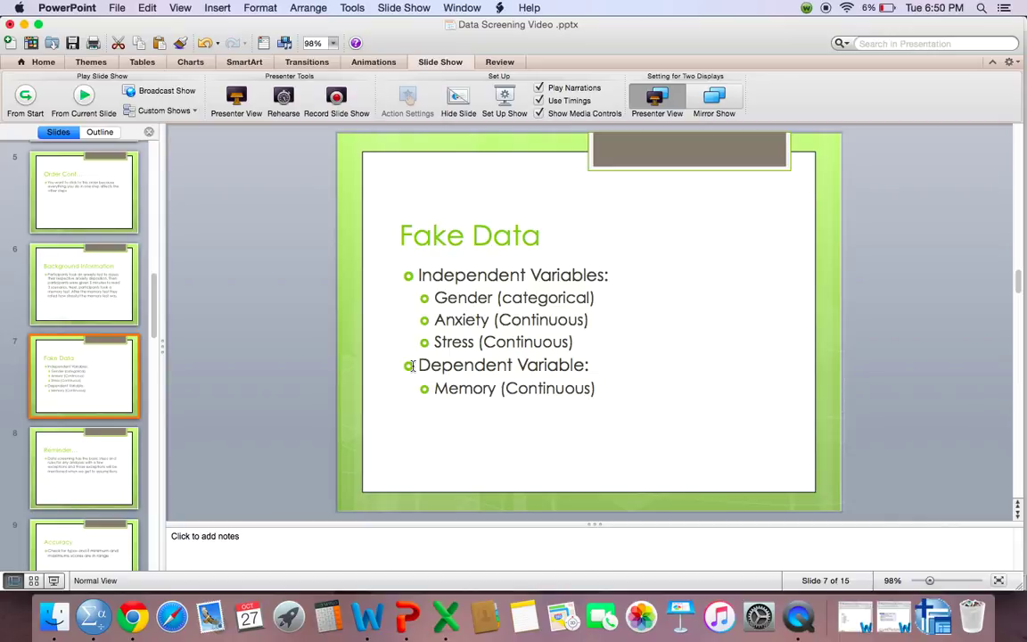
key("Down")
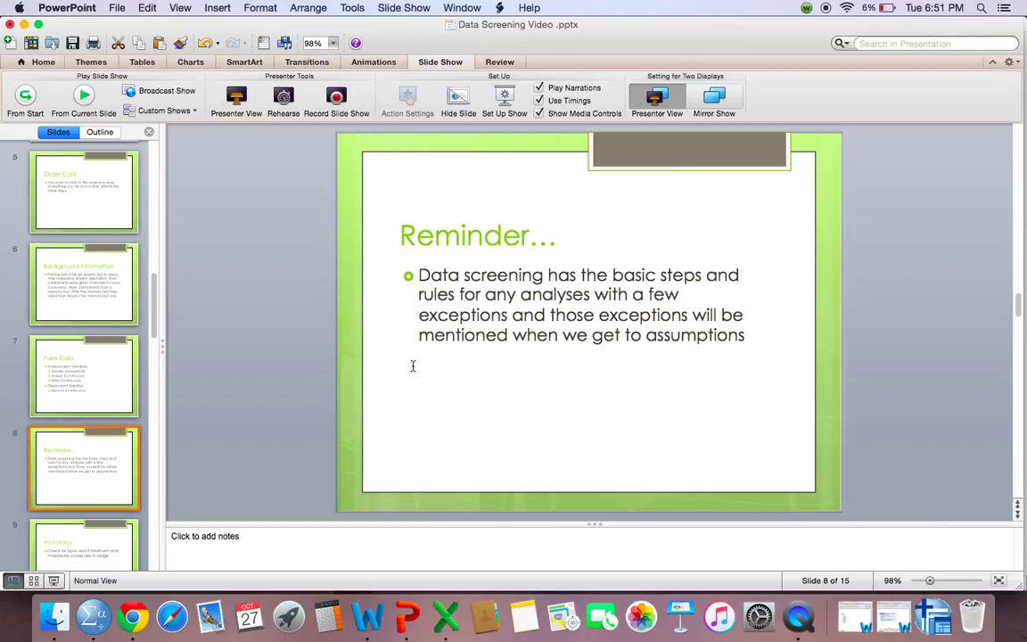
Advance to slide 9, Accuracy, on checking typos and minimum/maximum scores.
key("Down")
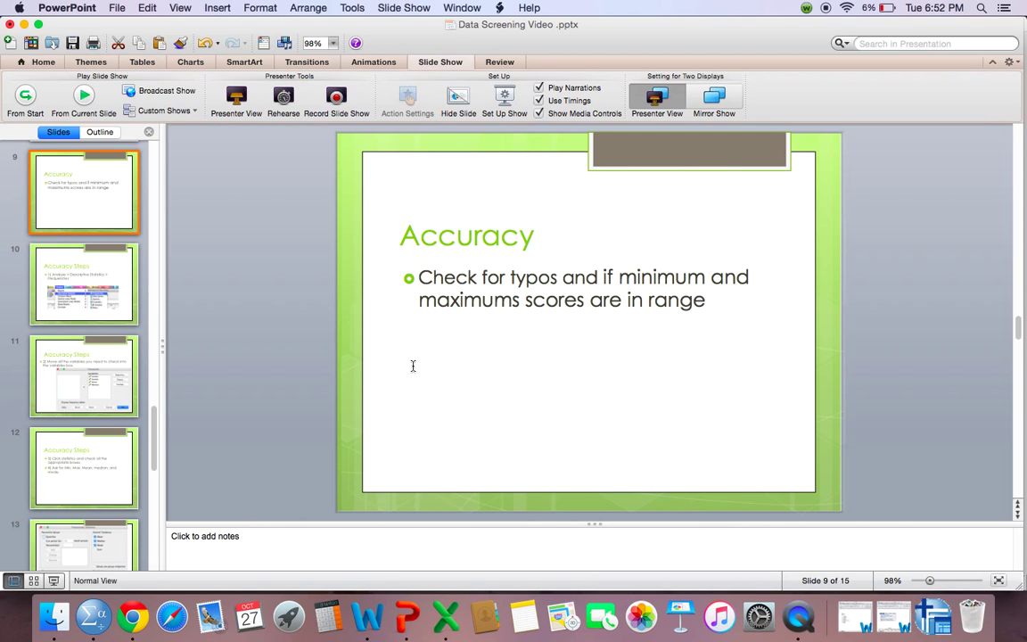
Switch to SPSS and open Descriptive Statistics > Frequencies for the DS Video.sav data.
key("super+Tab")
key("super+Tab")
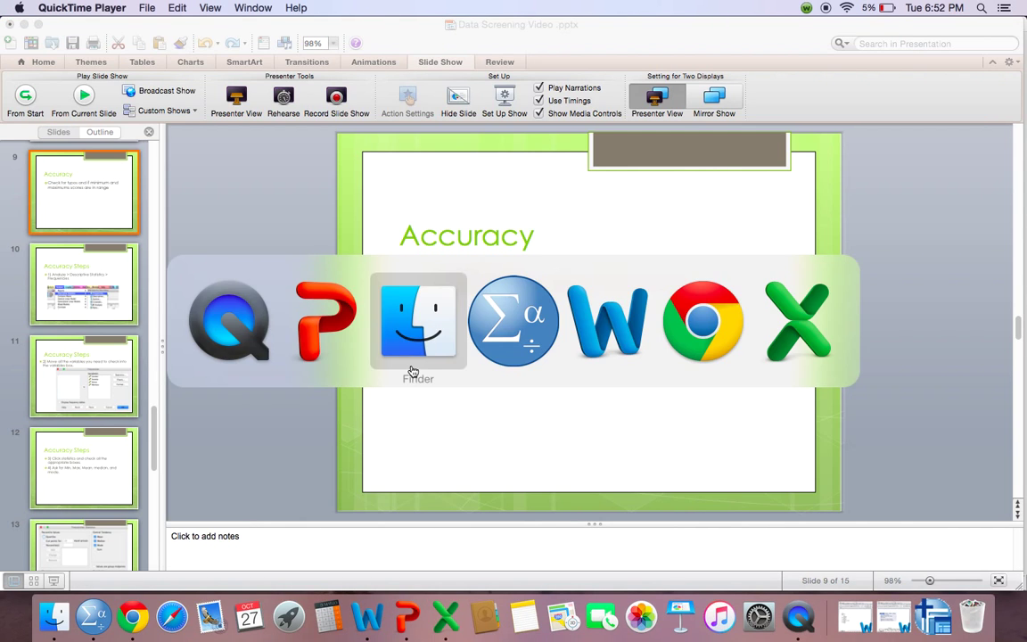
key("super+Tab")
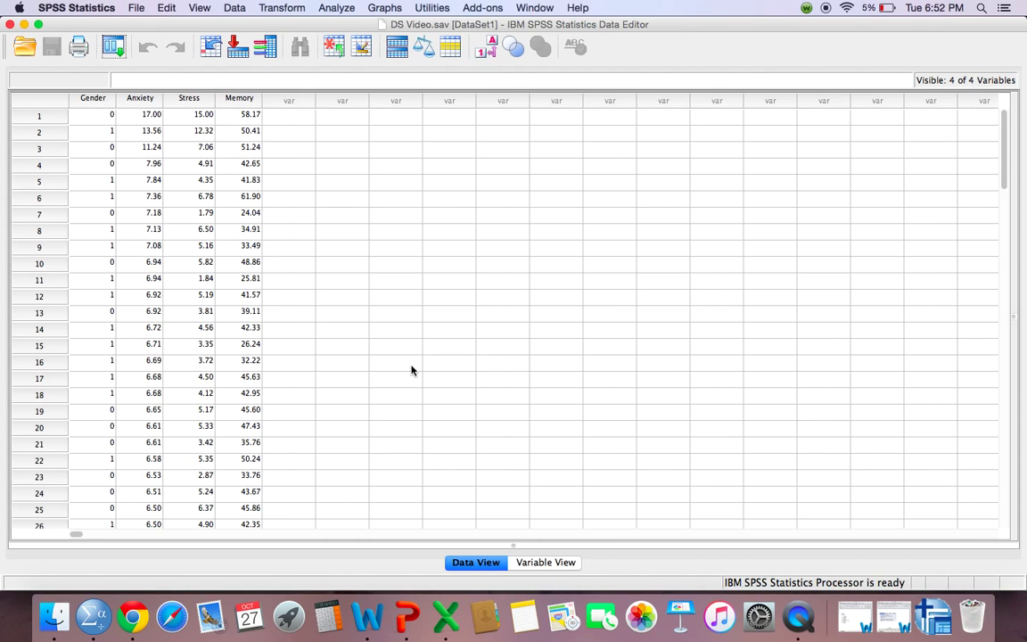
left_click(336, 11)
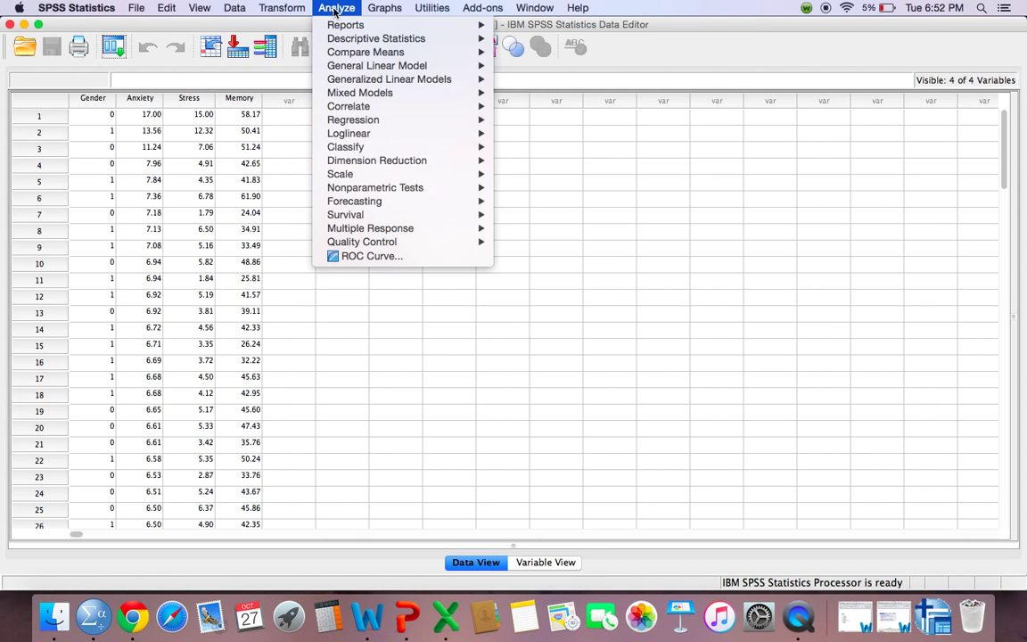
mouse_move(355, 43)
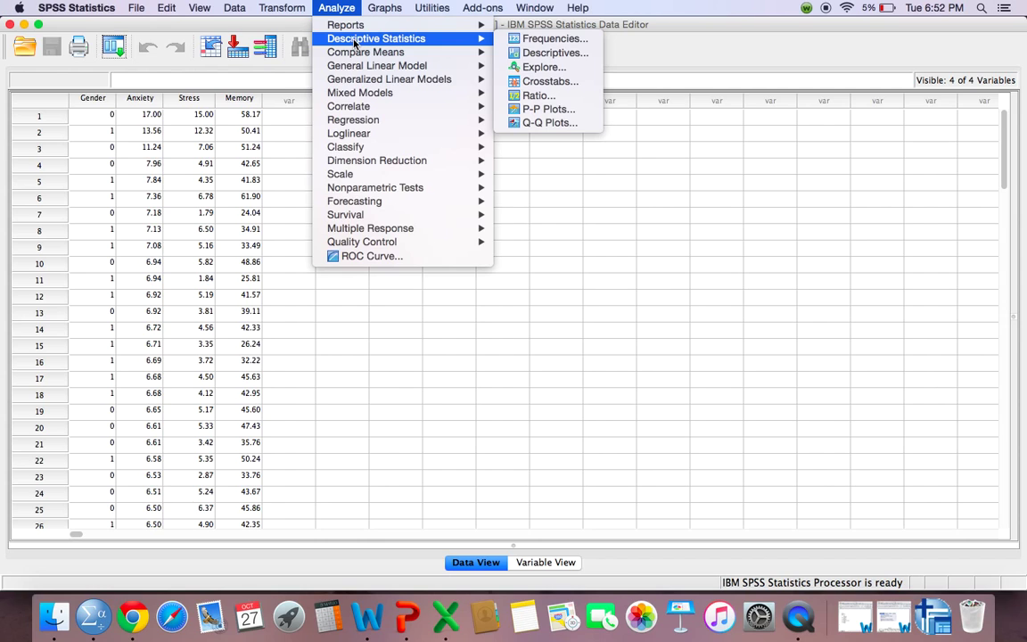
left_click(544, 42)
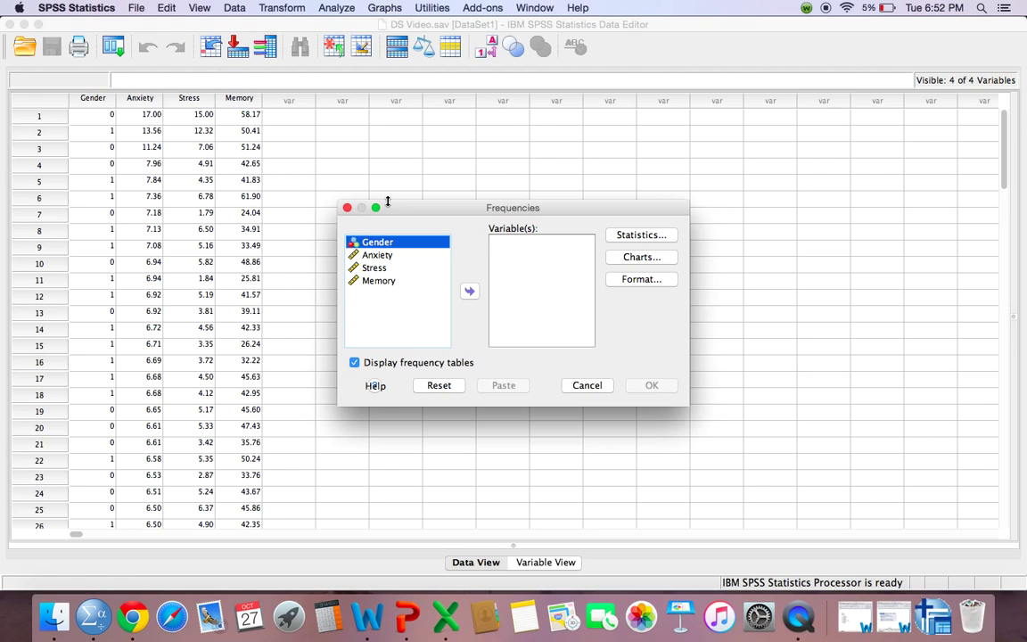
Add Gender, Anxiety, Stress and Memory to Frequencies with frequency tables turned off.
left_click(378, 255)
left_click(378, 282, "shift")
left_click(469, 291)
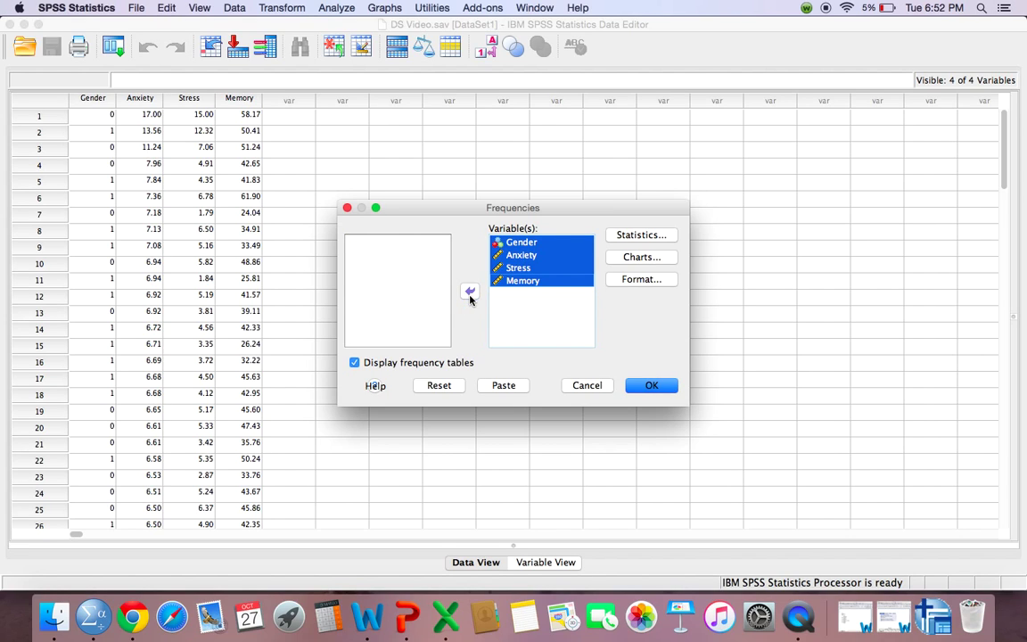
left_click(355, 363)
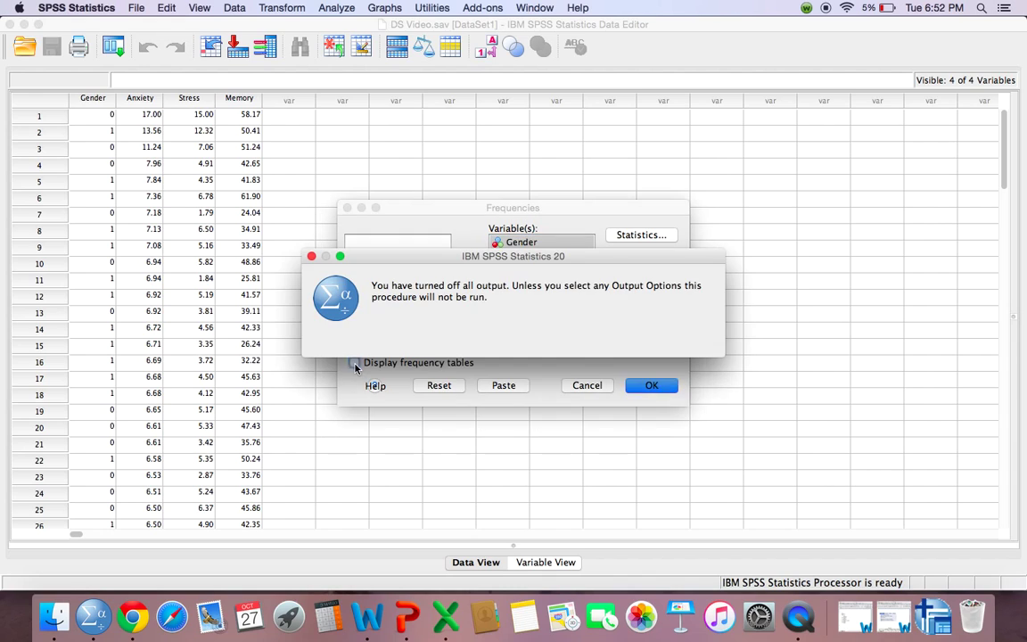
left_click(683, 337)
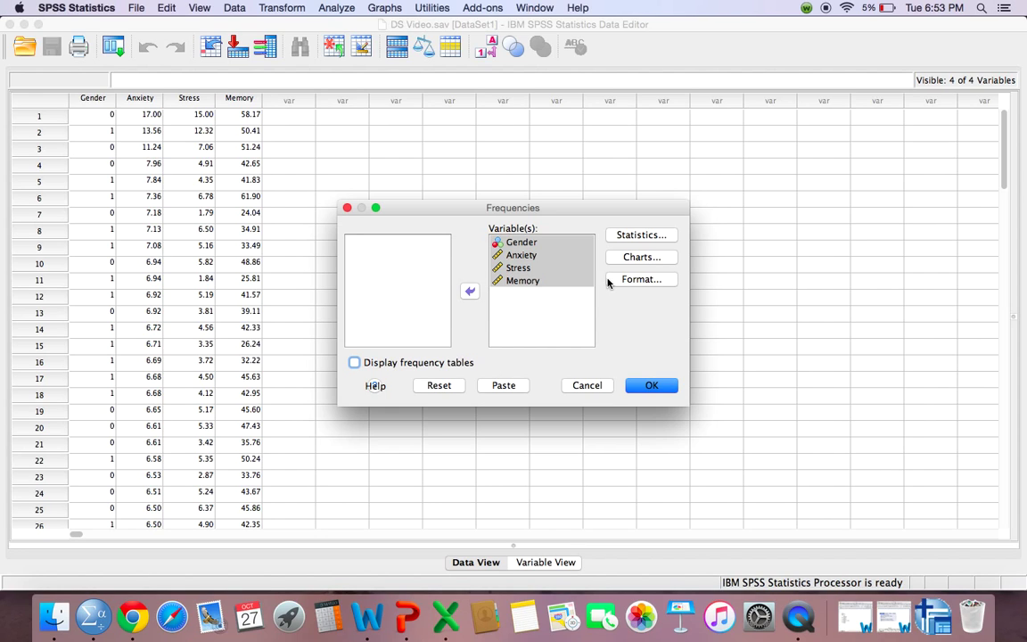
Request minimum, maximum, mean, median and mode statistics, then run Frequencies.
left_click(635, 237)
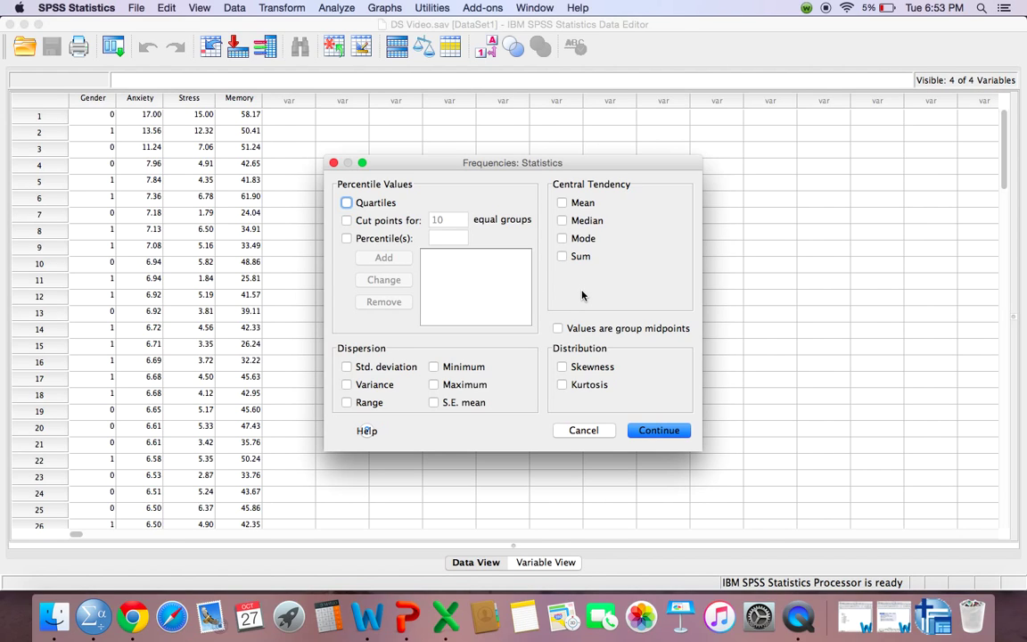
left_click(434, 368)
left_click(434, 385)
left_click(562, 204)
left_click(561, 220)
left_click(561, 238)
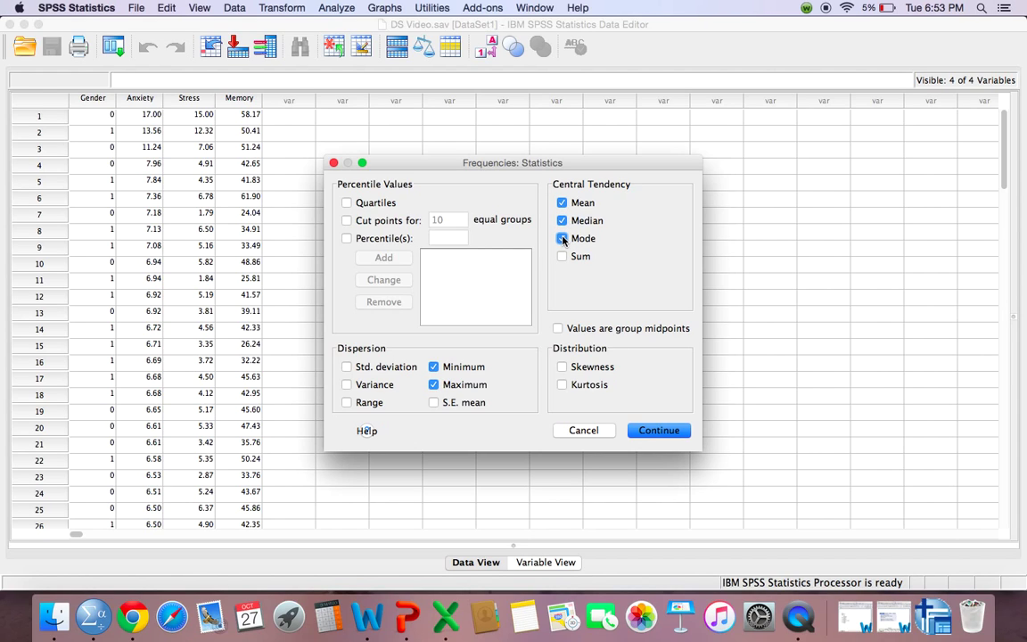
left_click(660, 430)
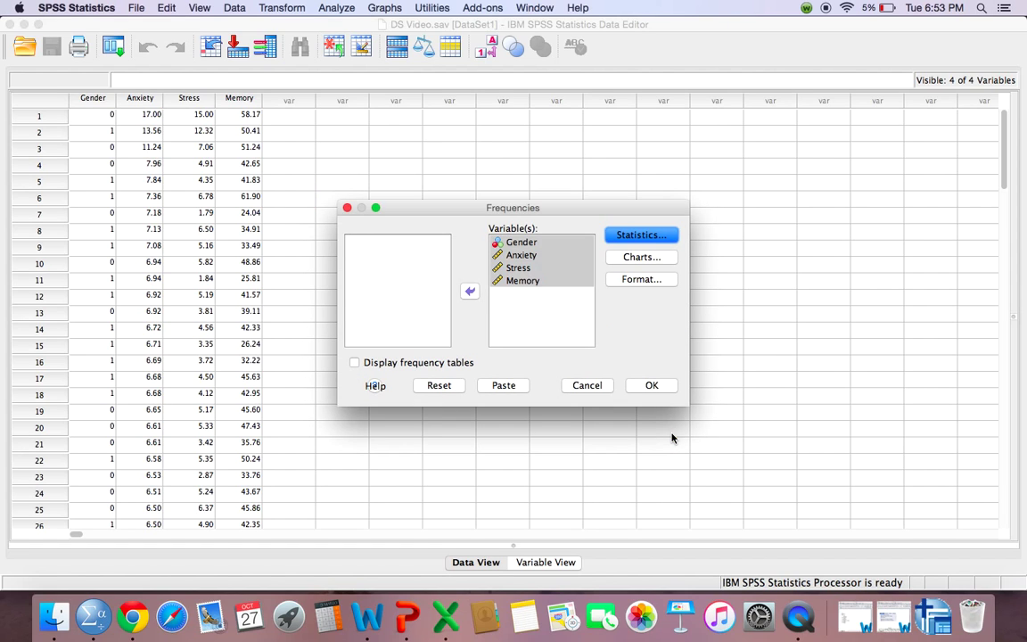
left_click(651, 385)
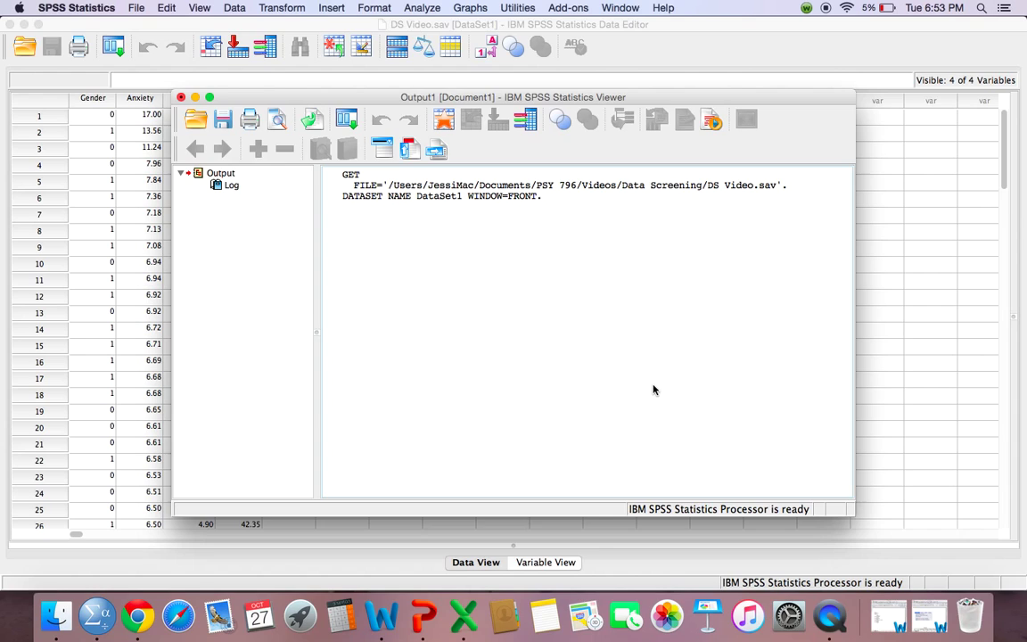
Select the Statistics table: Anxiety 4.23–17.00, Stress 1.79–15.00, Memory 24.04–61.90.
left_click(499, 367)
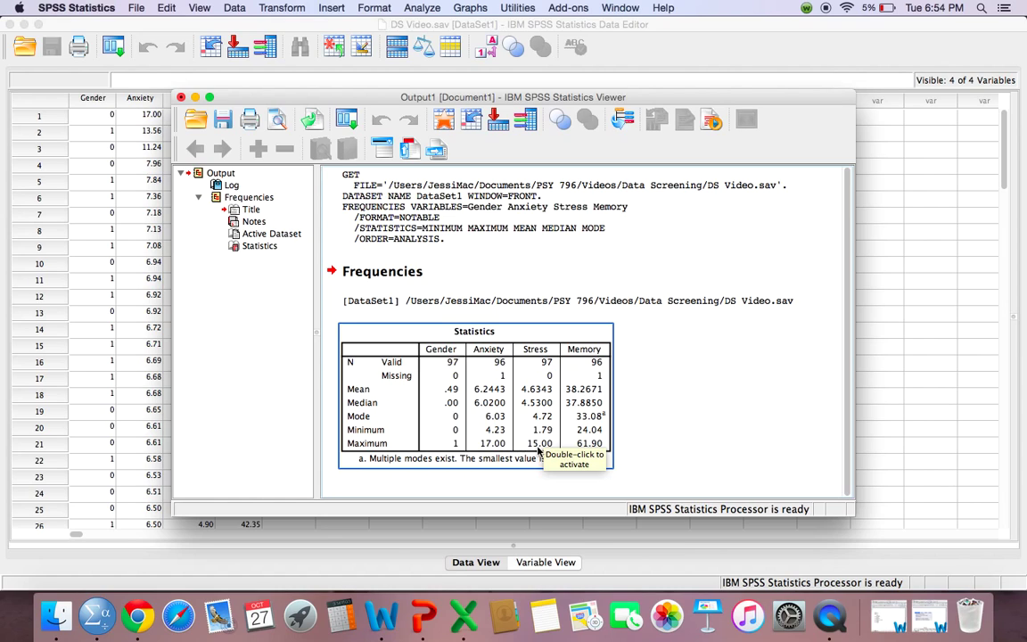
left_click(526, 486)
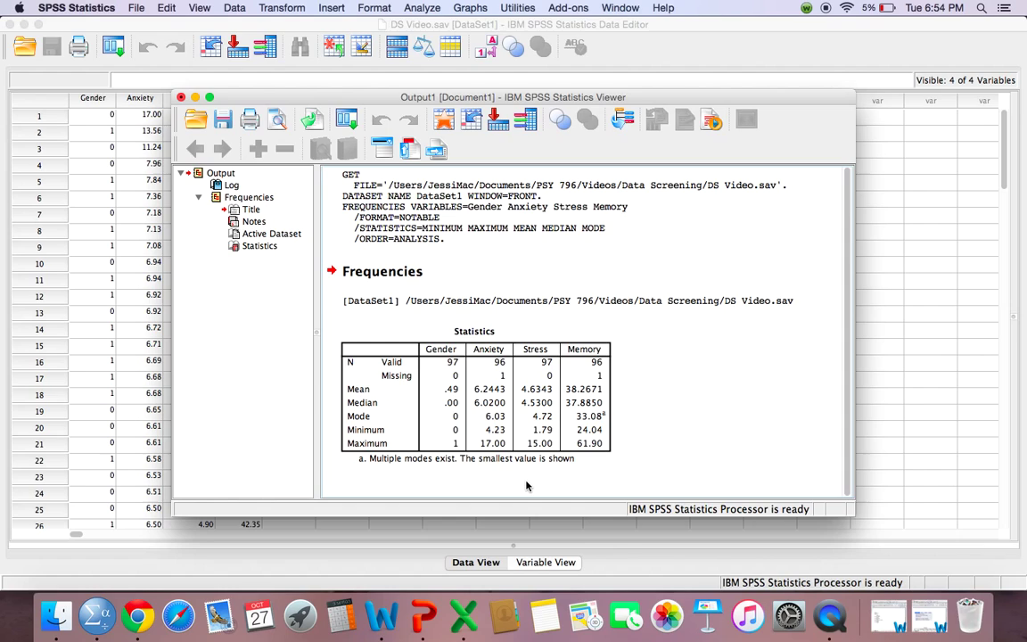
left_click(526, 457)
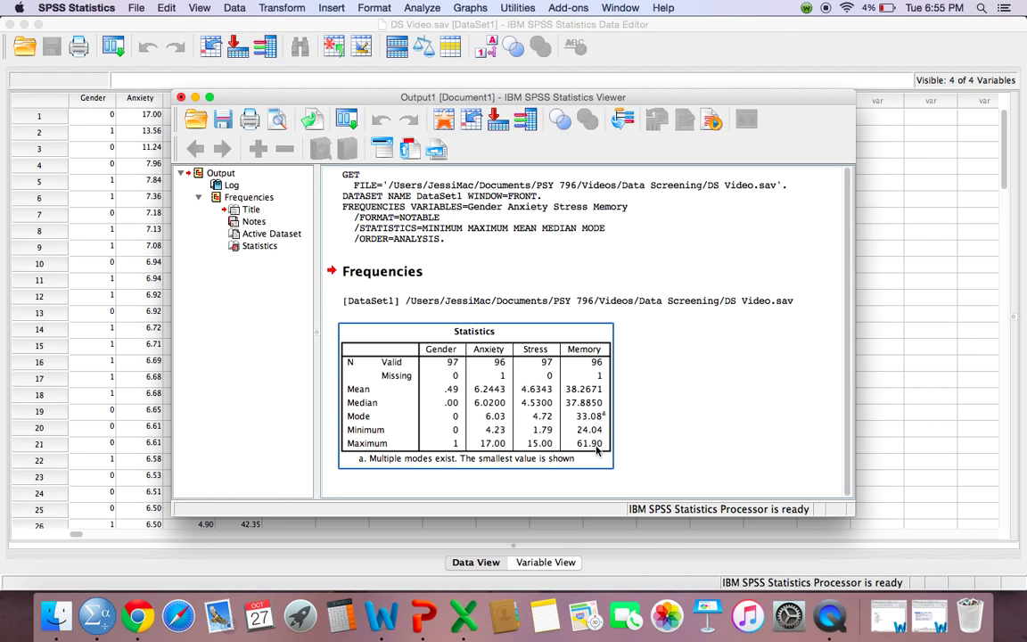
left_click(637, 464)
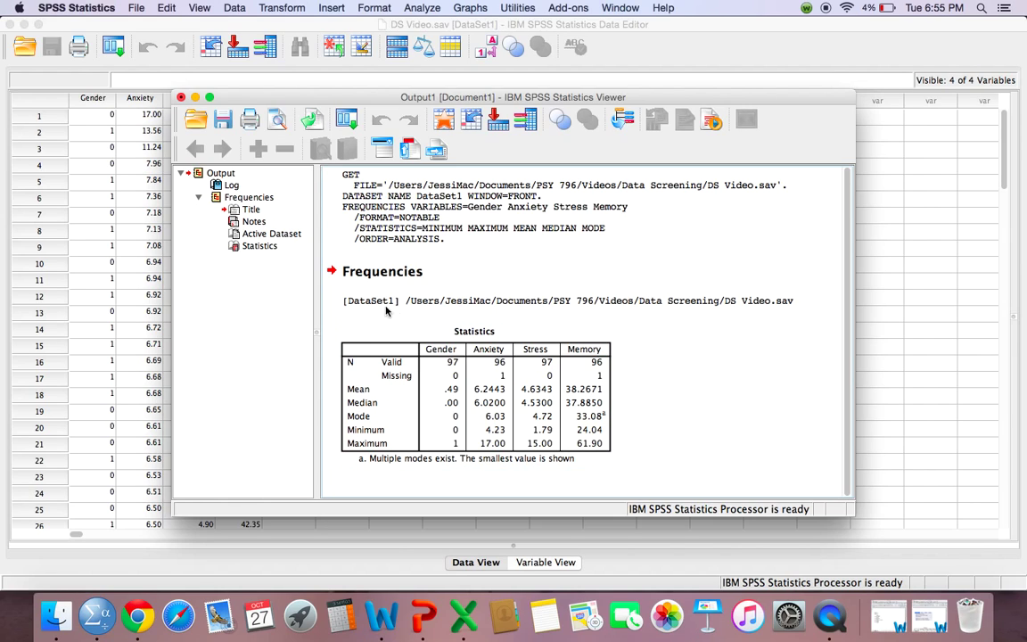
Minimize the Viewer and sort cases by Anxiety descending, starting from 17.00.
left_click(196, 97)
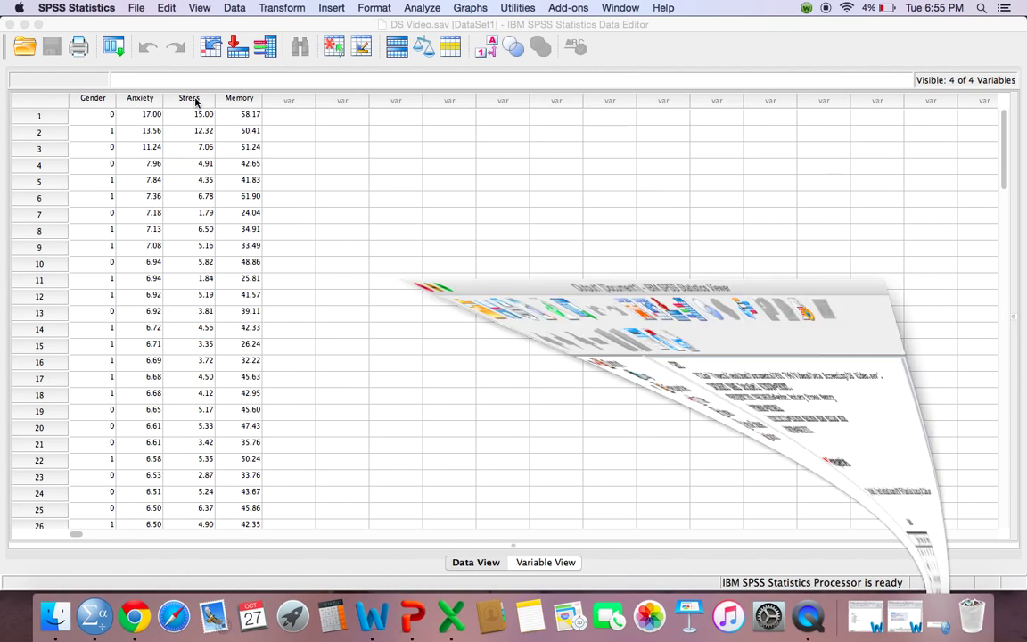
left_click(134, 100)
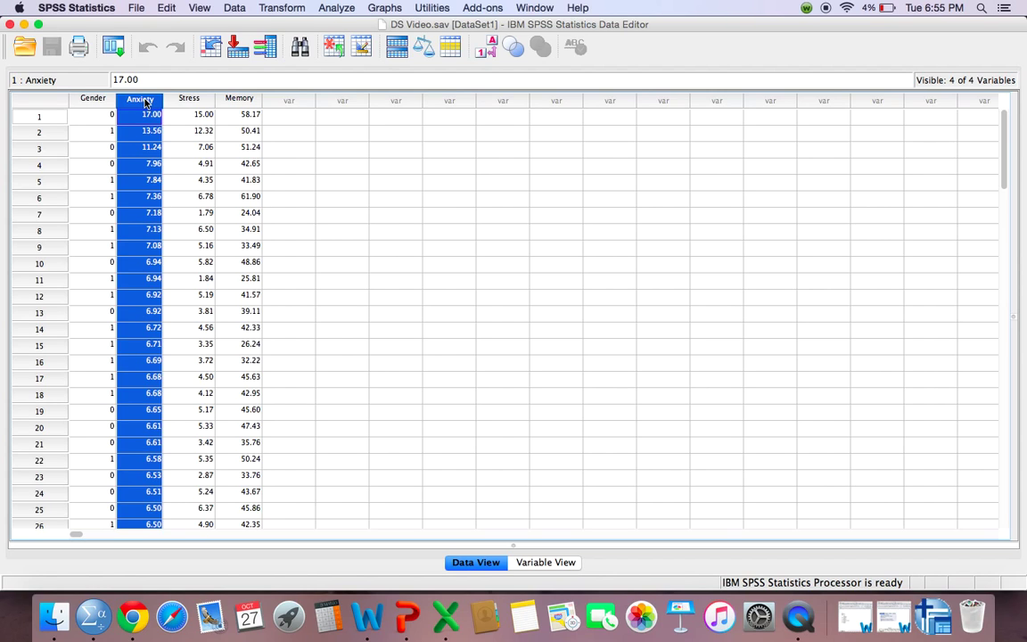
right_click(145, 103)
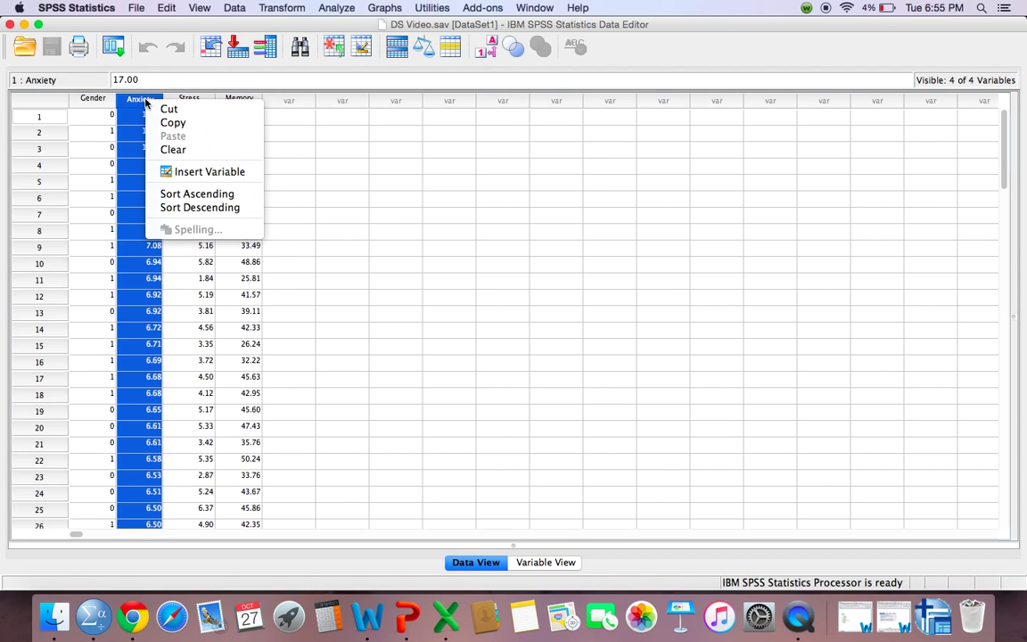
left_click(176, 208)
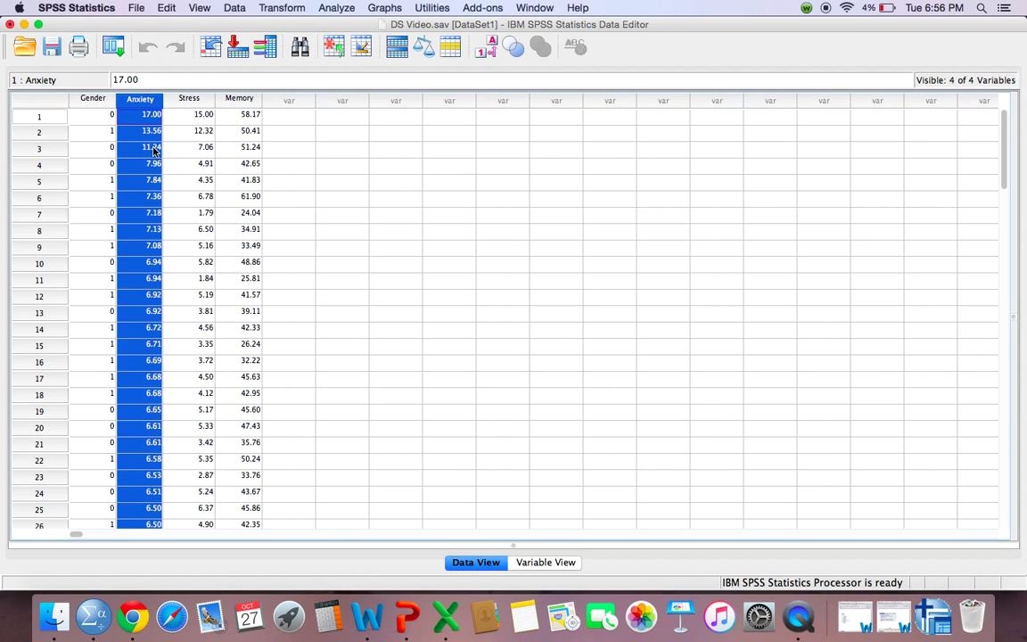
Sort cases by Stress in descending order with Sort Cases, so 15.00 comes first.
left_click(235, 8)
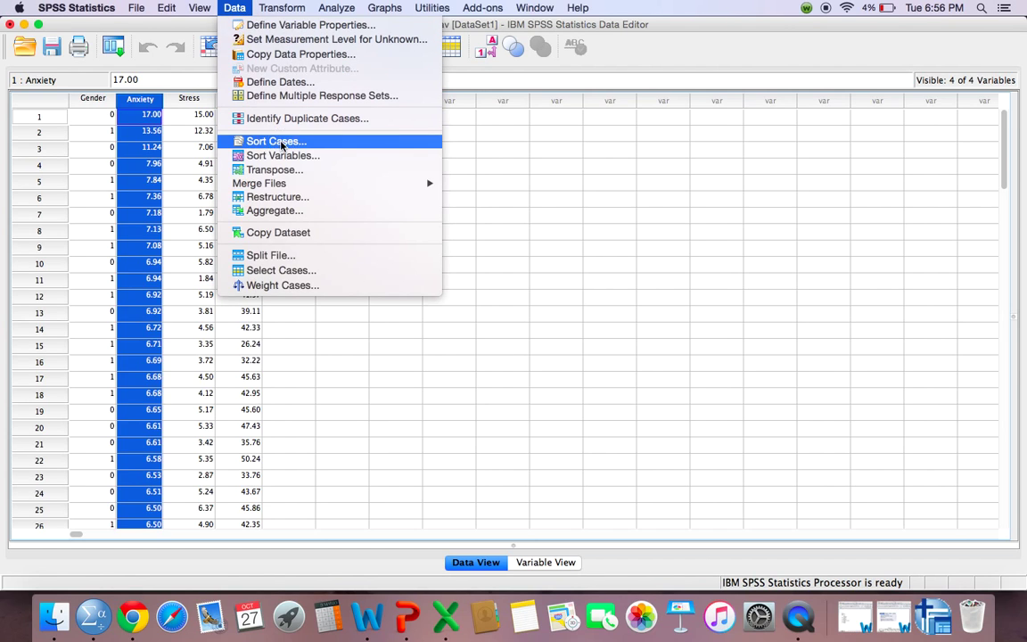
left_click(252, 140)
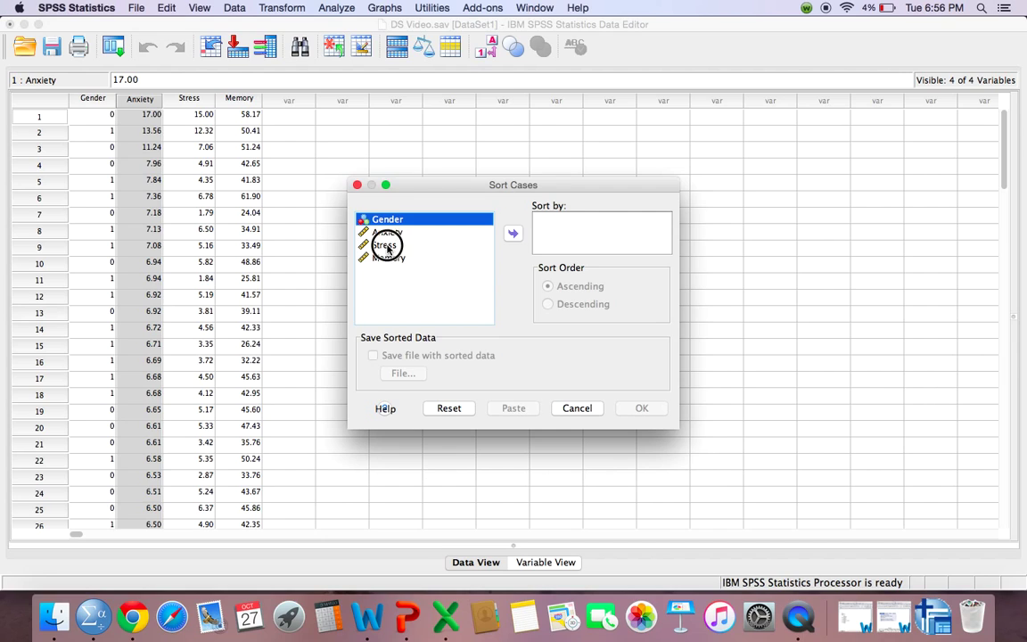
left_click(386, 246)
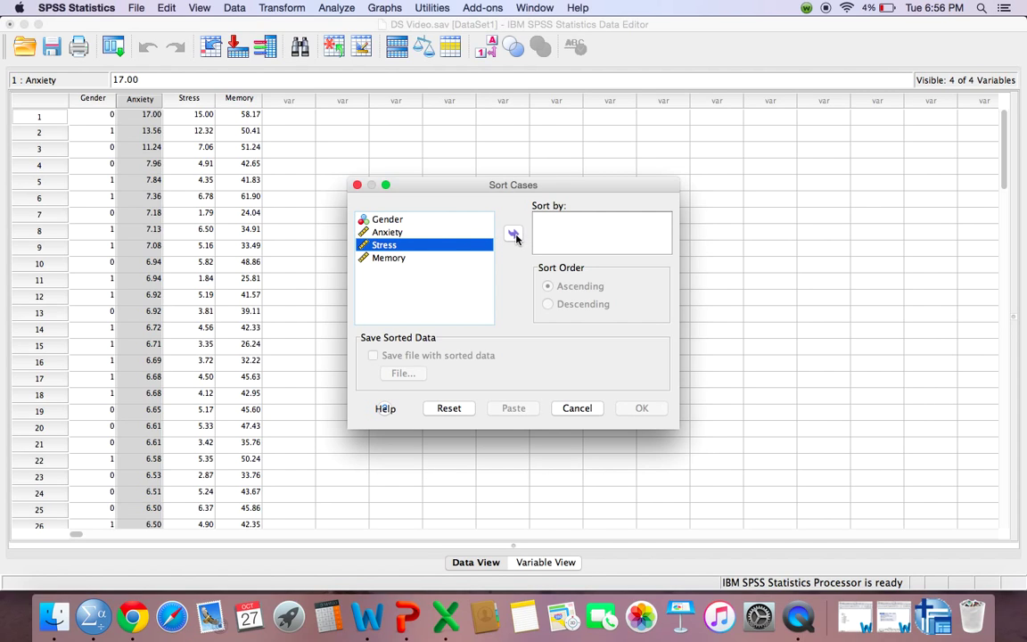
left_click(512, 233)
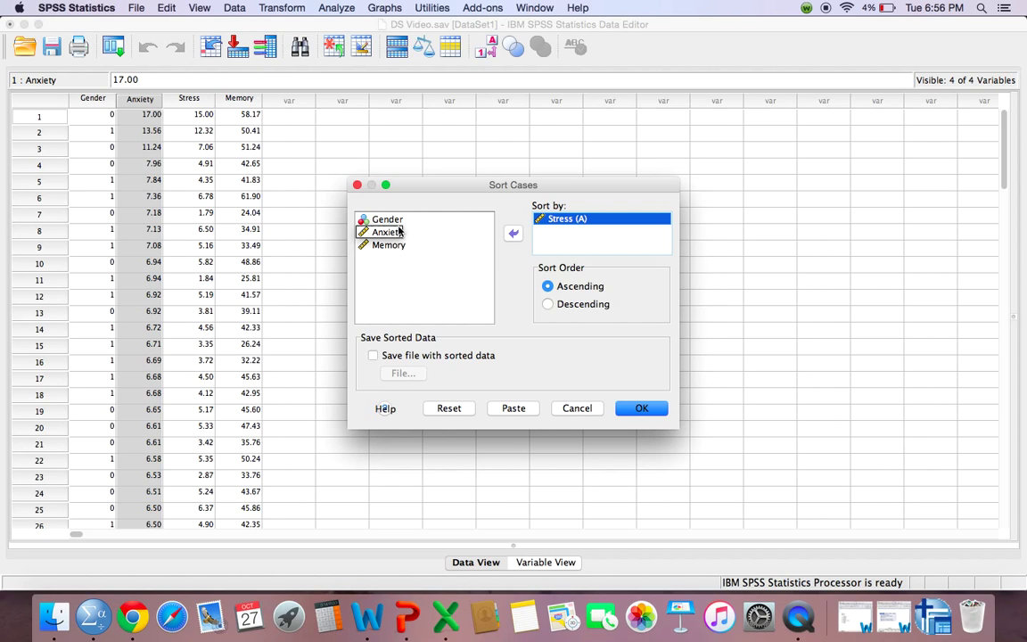
left_click_drag(376, 244, 417, 275)
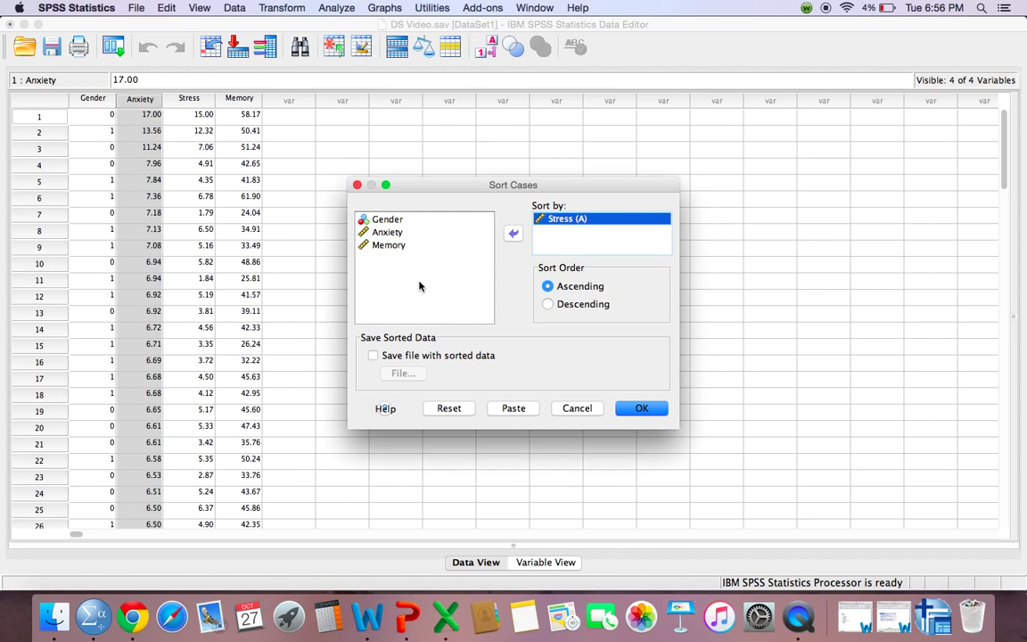
left_click_drag(389, 219, 401, 223)
left_click(547, 305)
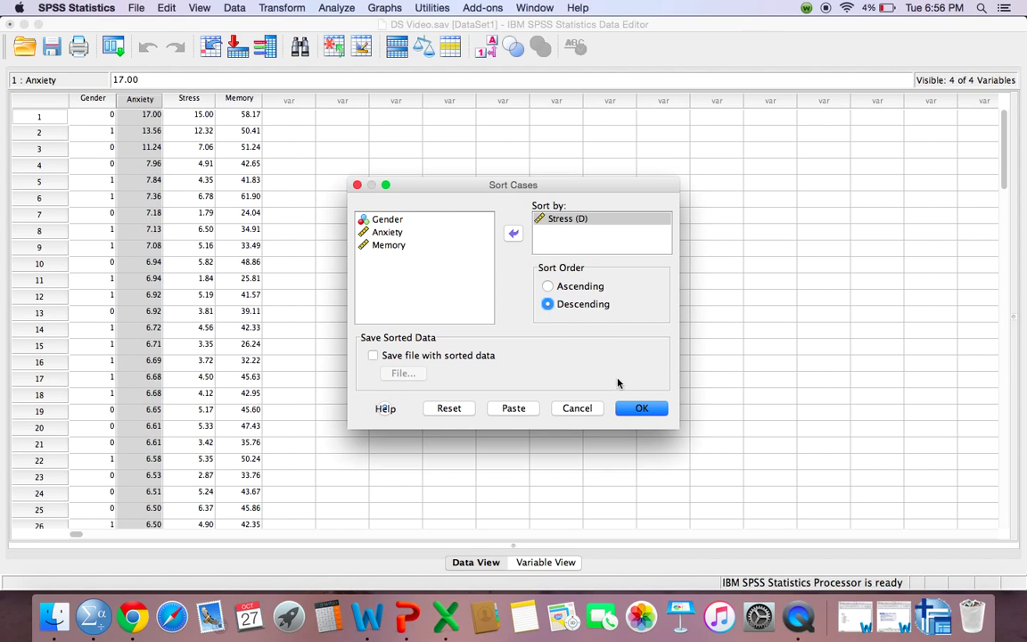
left_click(635, 408)
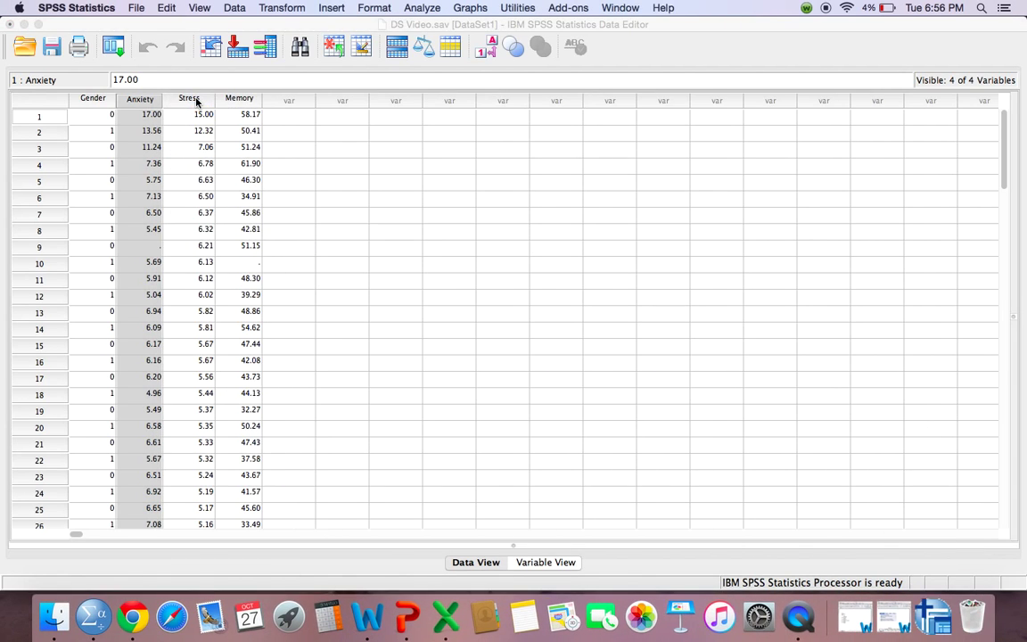
left_click(187, 99)
left_click(189, 99)
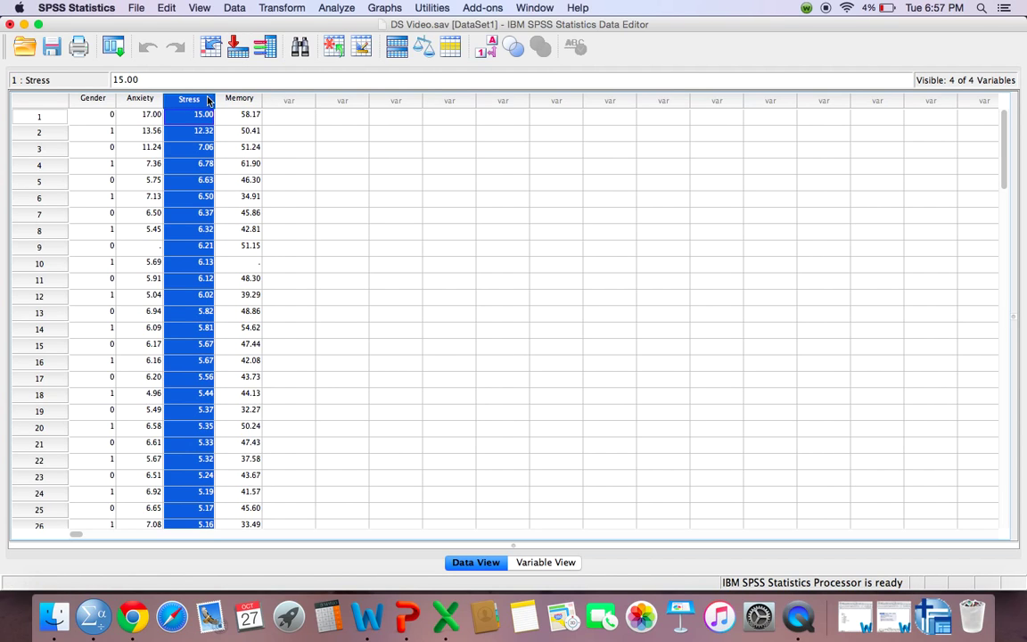
left_click(243, 13)
left_click(281, 142)
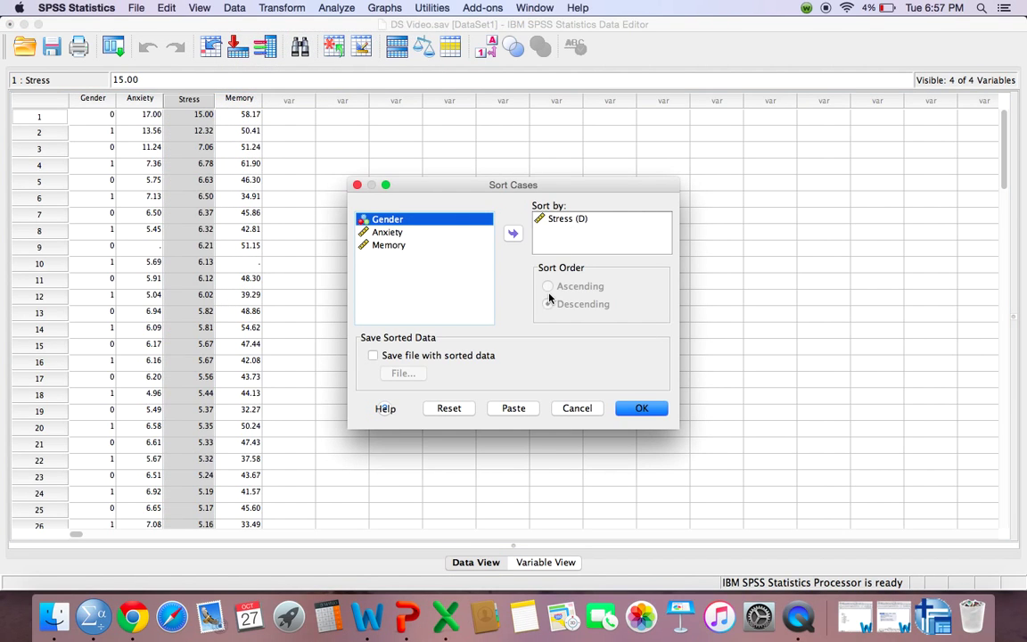
left_click(546, 218)
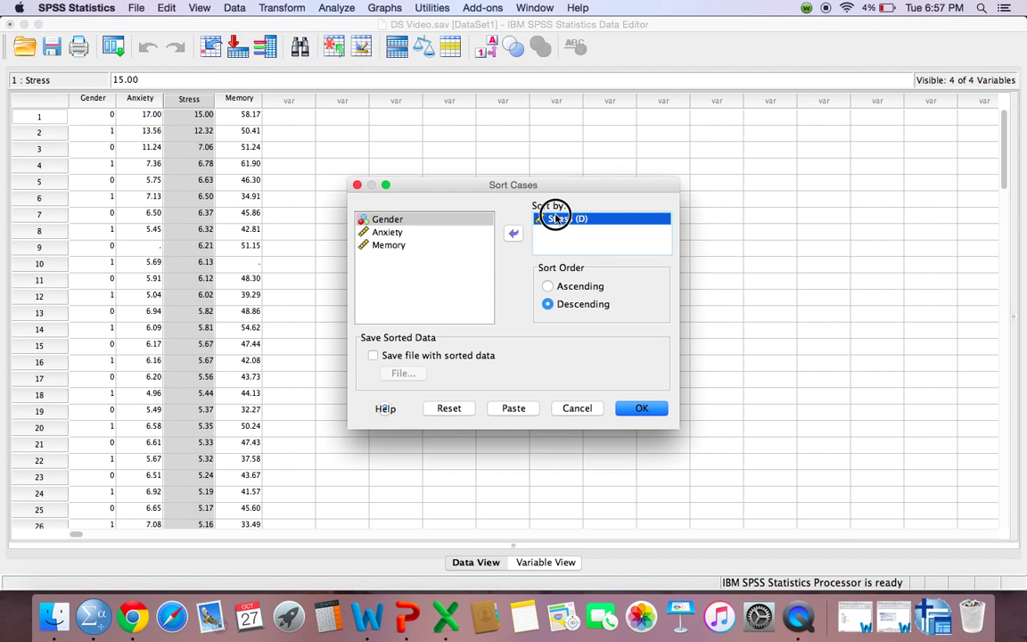
left_click(649, 408)
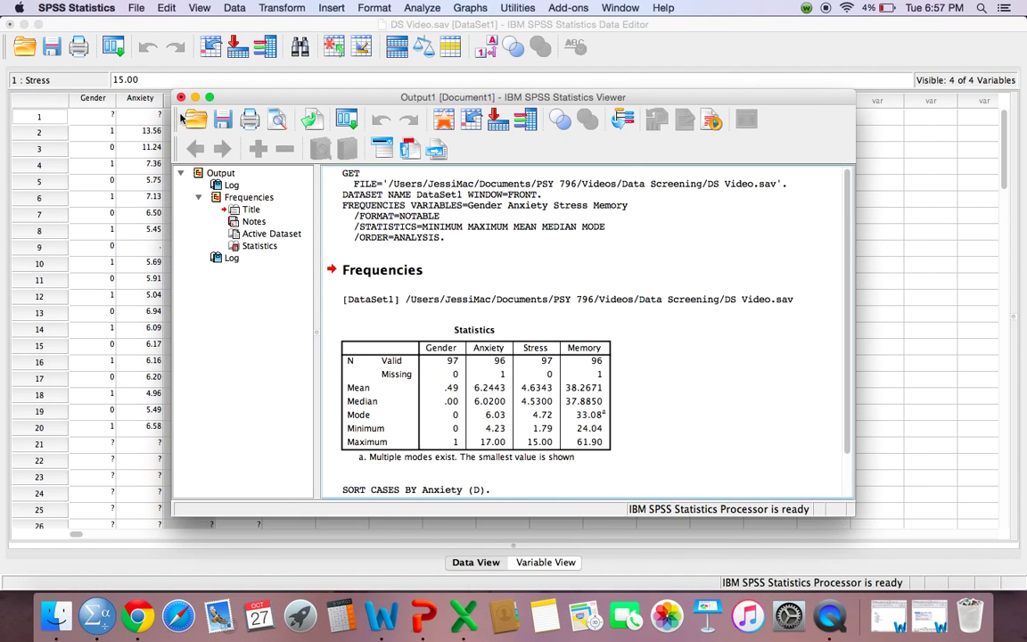
left_click(195, 96)
left_click(202, 114)
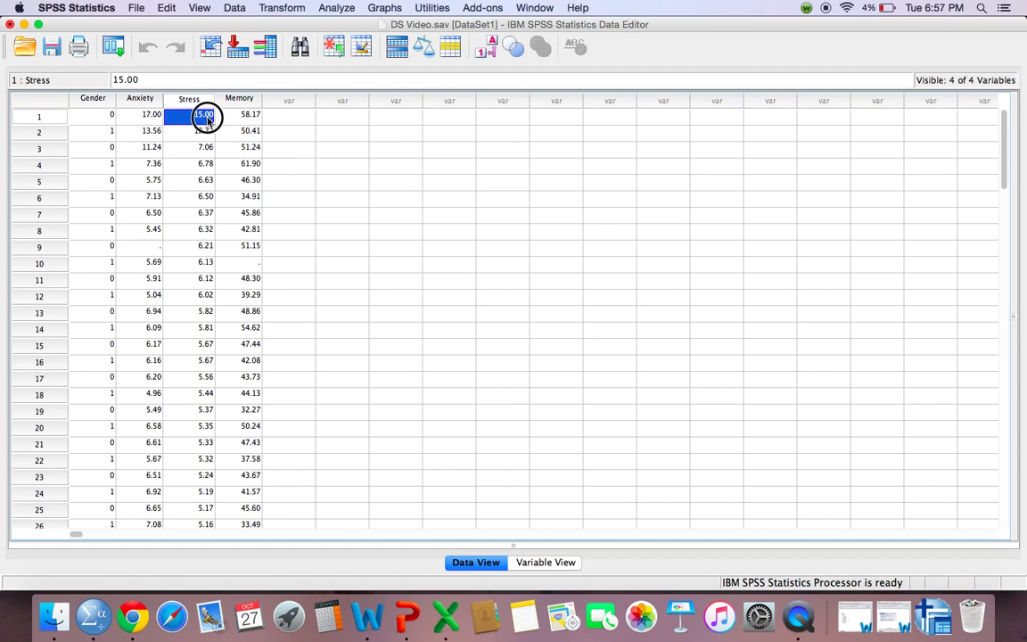
left_click(207, 118)
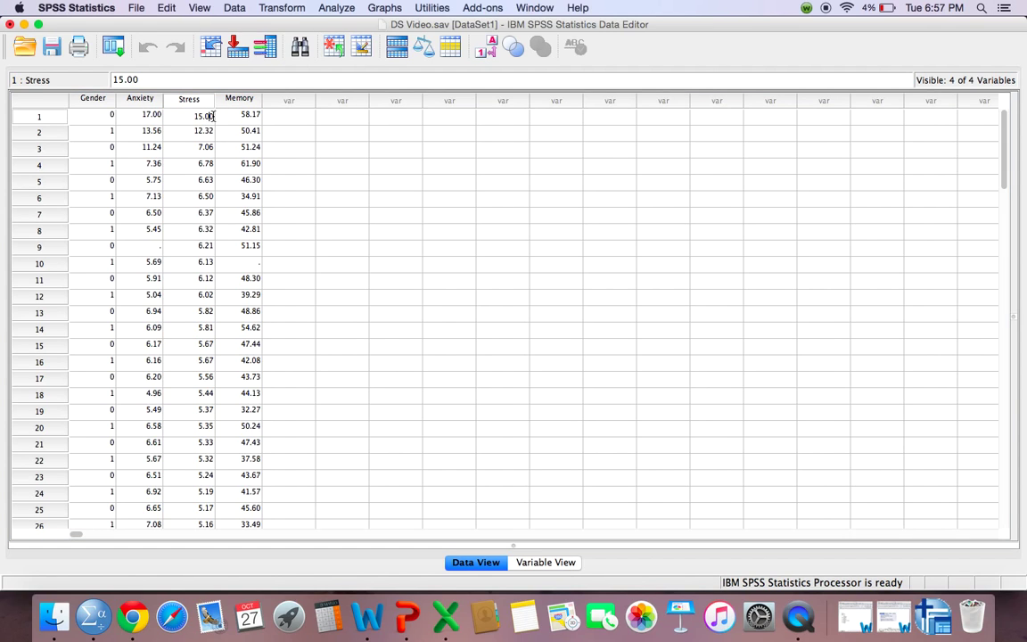
key("BackSpace")
key("BackSpace")
key("BackSpace")
key("BackSpace")
key("BackSpace")
type("15.00")
Set up Recode into Same Variables for Anxiety and Stress and open Old and New Values.
left_click(282, 9)
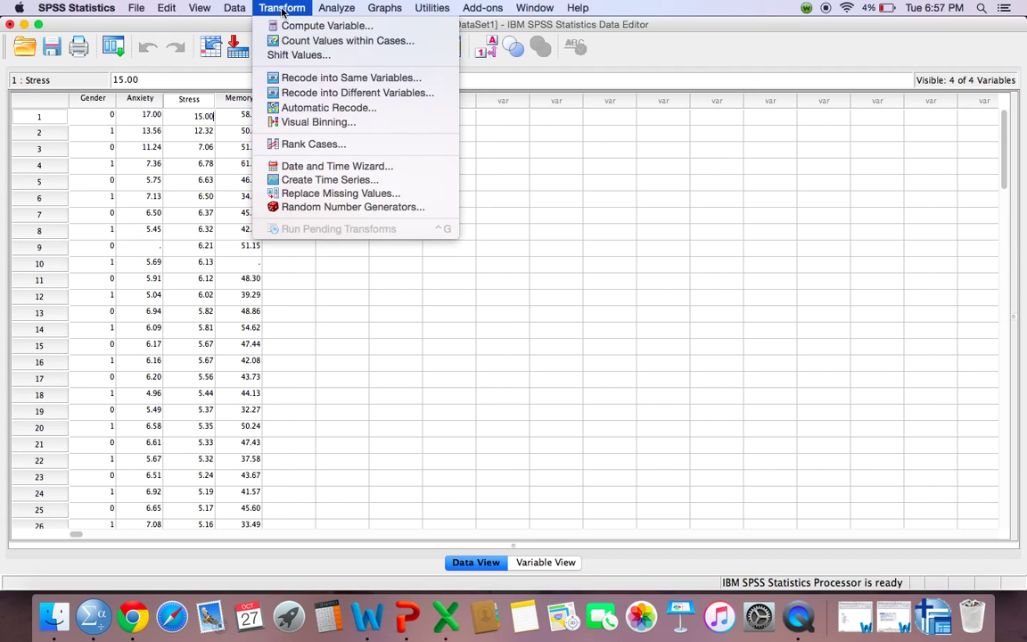
left_click(310, 80)
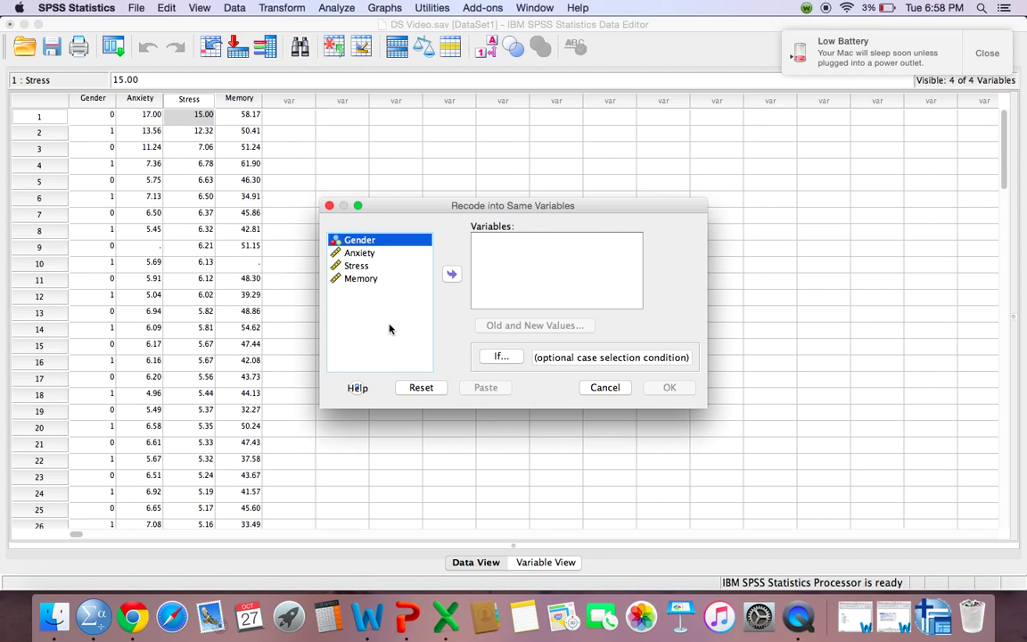
left_click(356, 256)
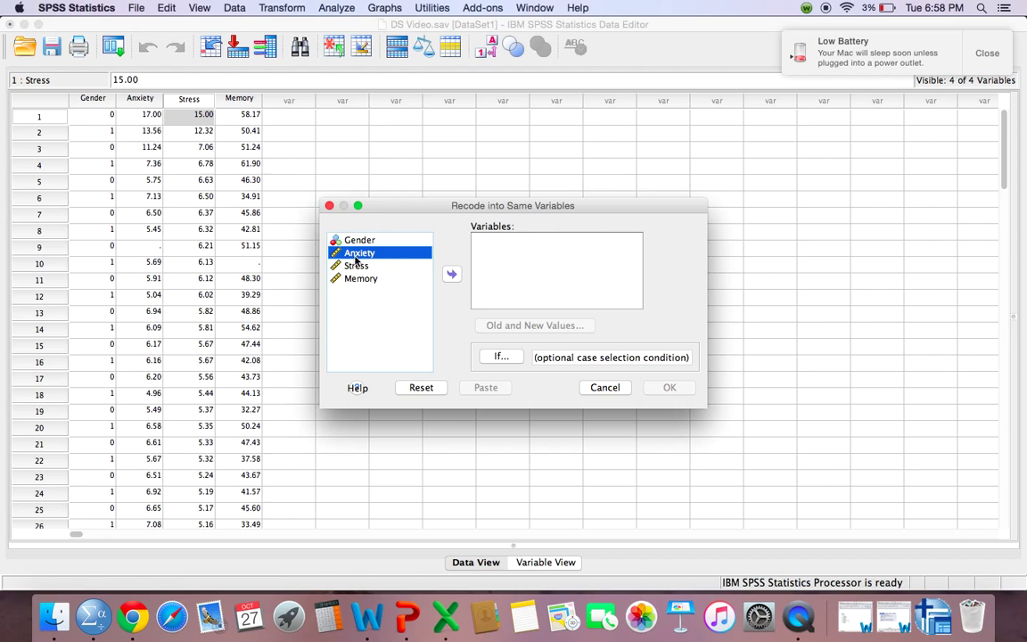
left_click(357, 265, "shift")
left_click(450, 276)
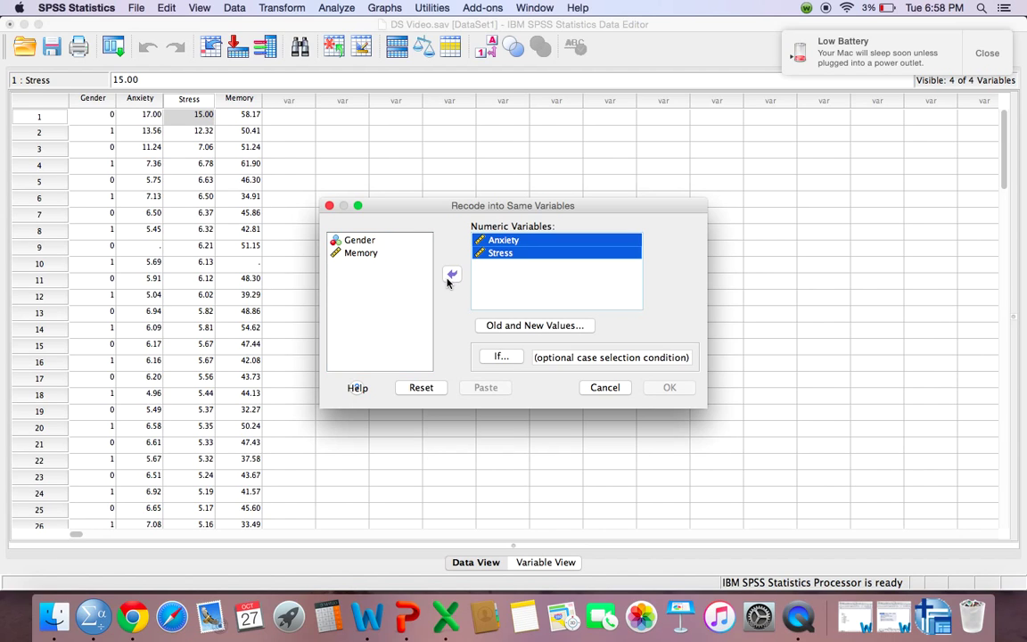
left_click(508, 327)
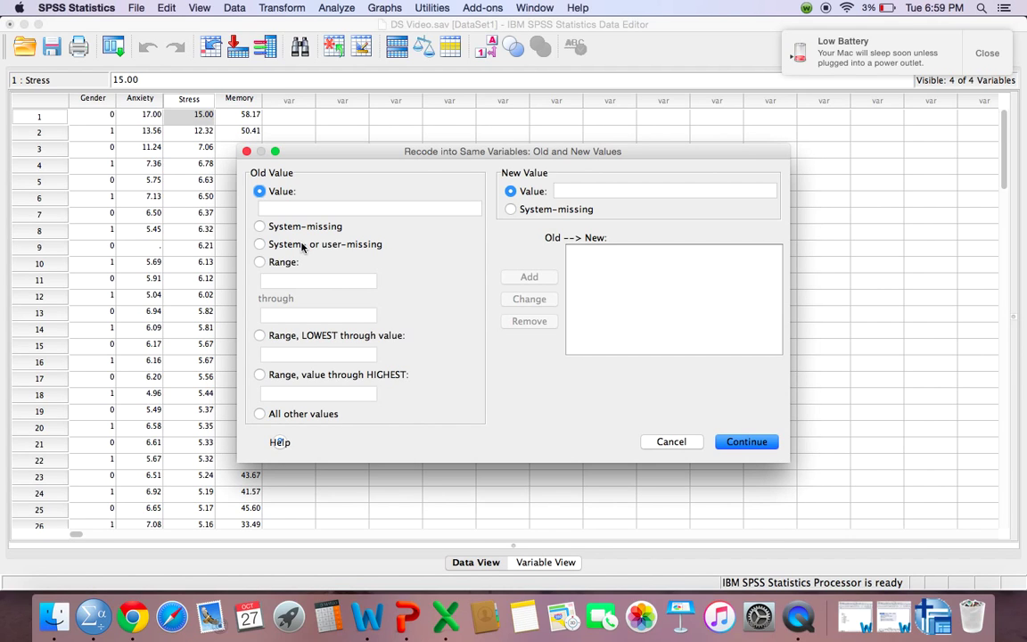
Add a recode rule mapping Lowest thru .001 to system-missing.
left_click(259, 336)
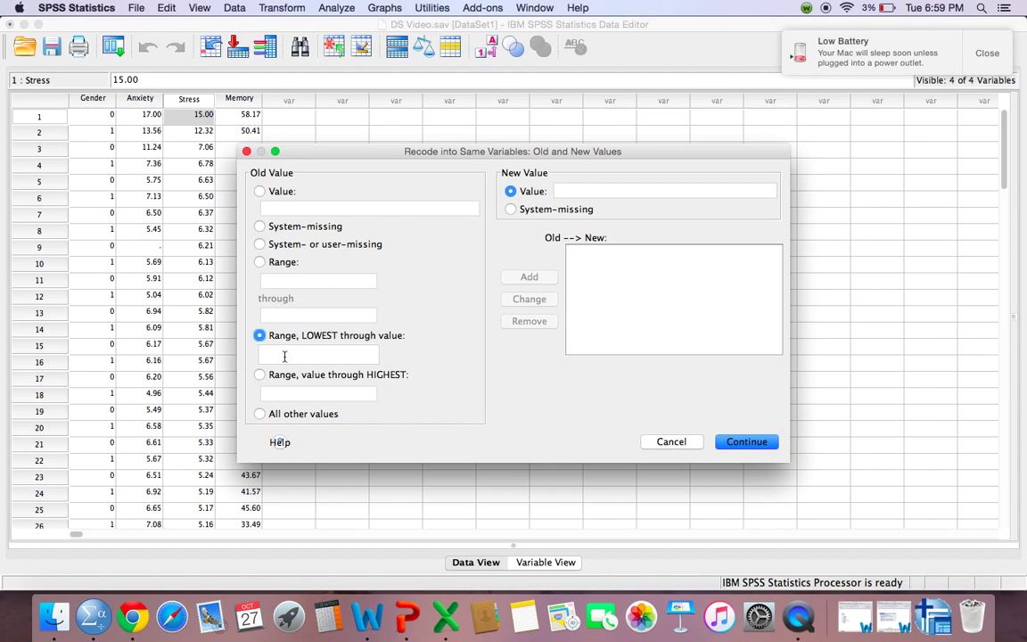
left_click(284, 356)
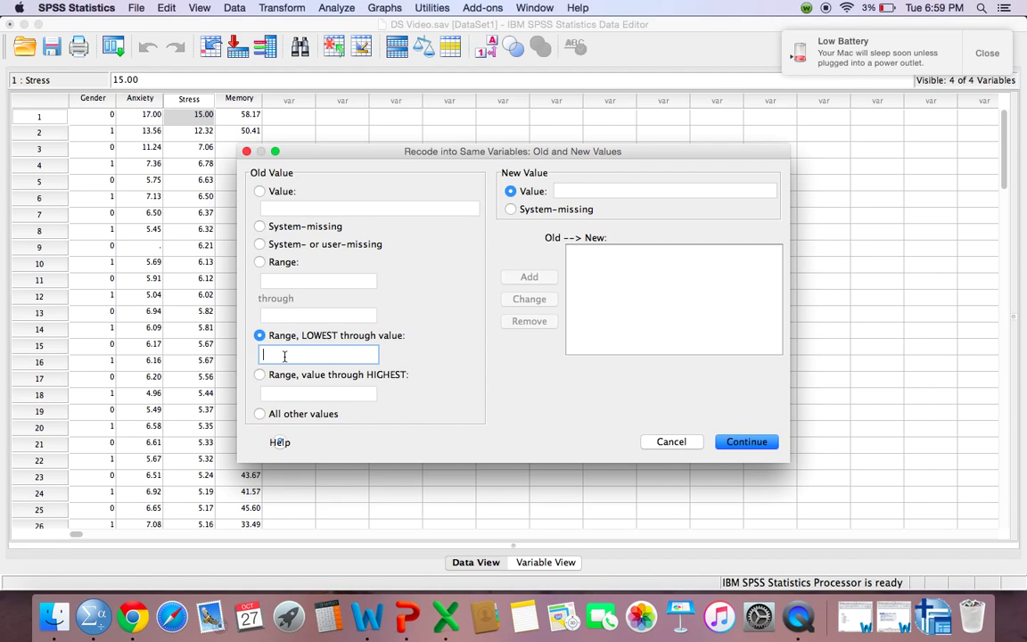
type(".00")
type("1")
left_click(511, 211)
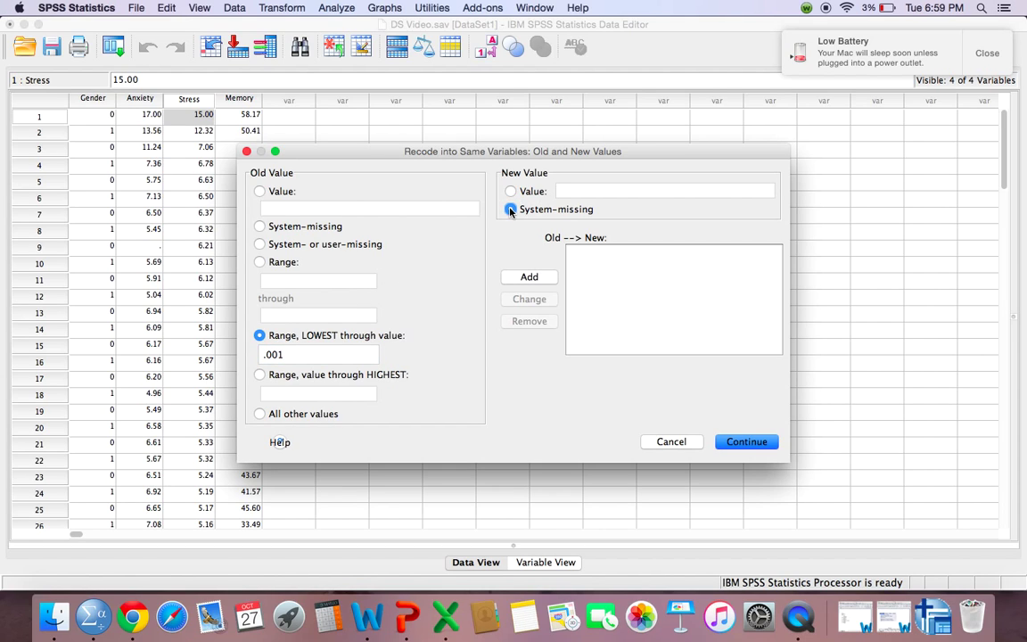
left_click(528, 278)
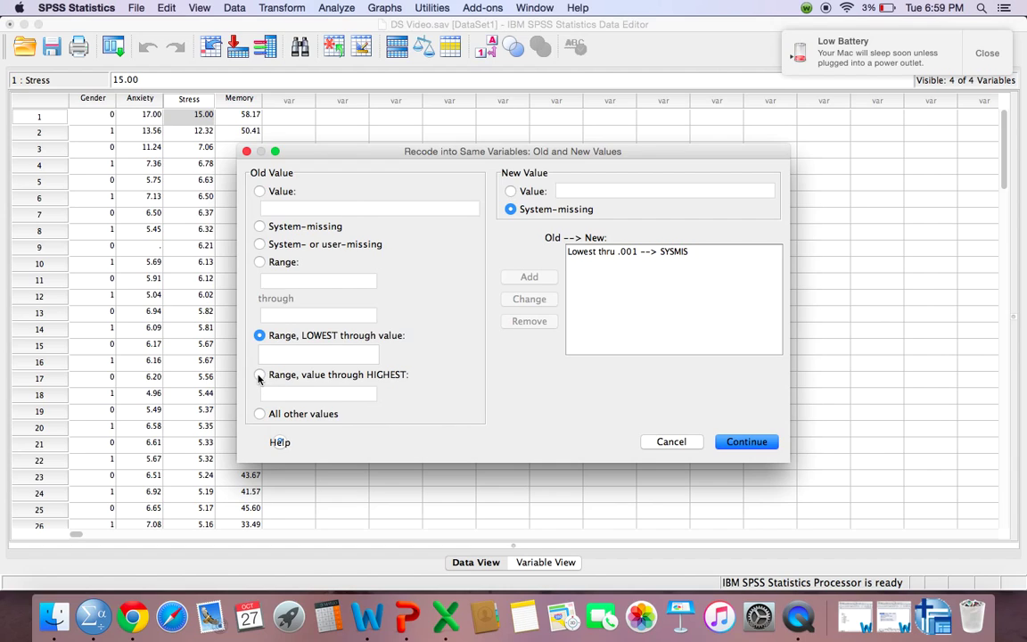
Enter 8.01 as the lower bound of a value-through-HIGHEST range.
left_click(260, 375)
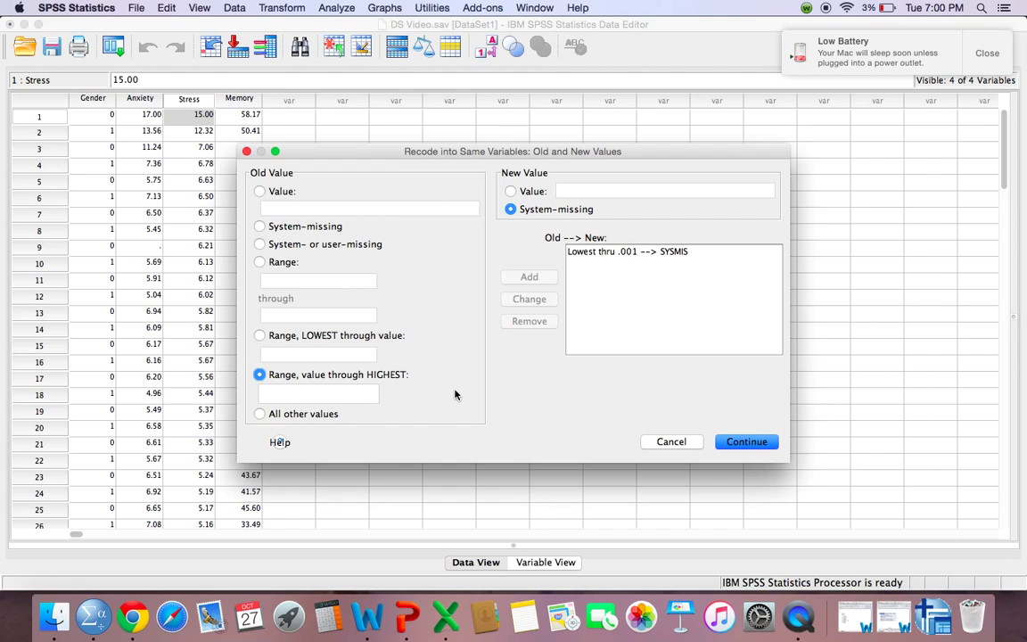
left_click(310, 390)
type("8.01")
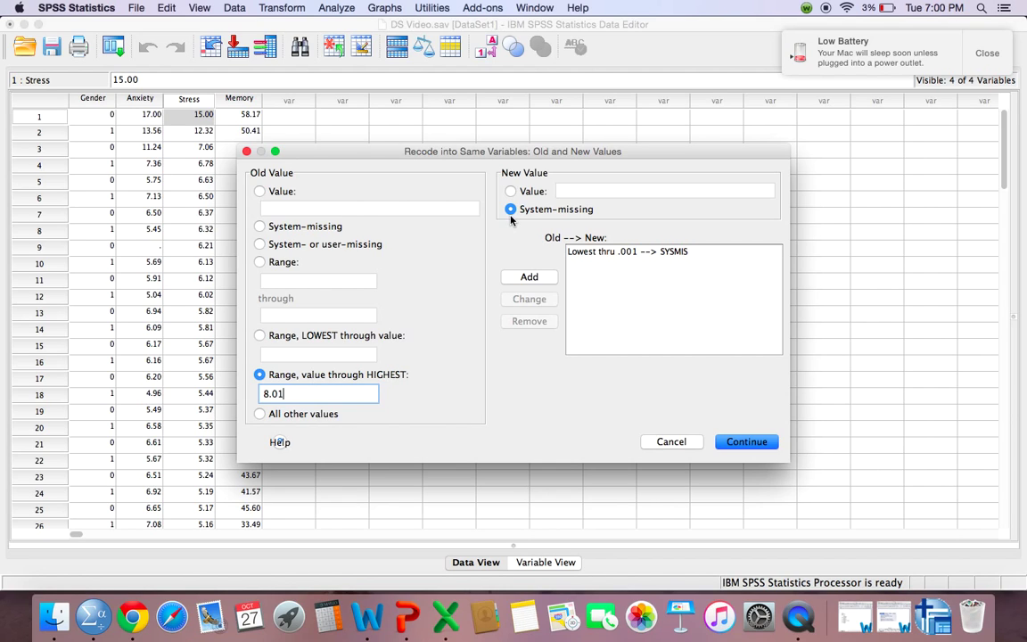
Add the 8.01-thru-highest rule, run the recode, and return to the data view.
left_click(528, 278)
left_click(739, 443)
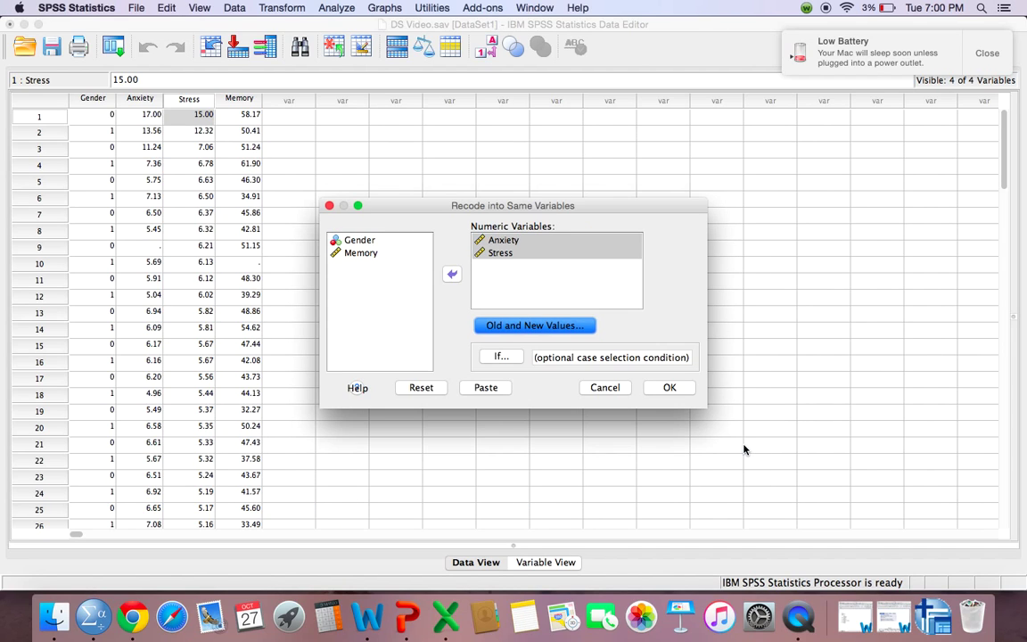
left_click(659, 392)
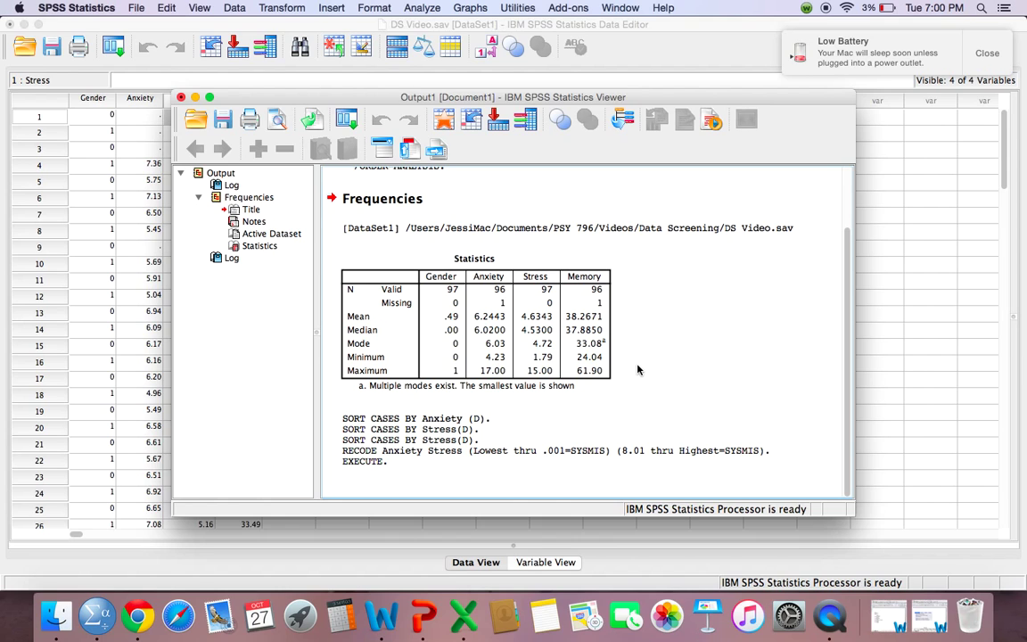
left_click(196, 97)
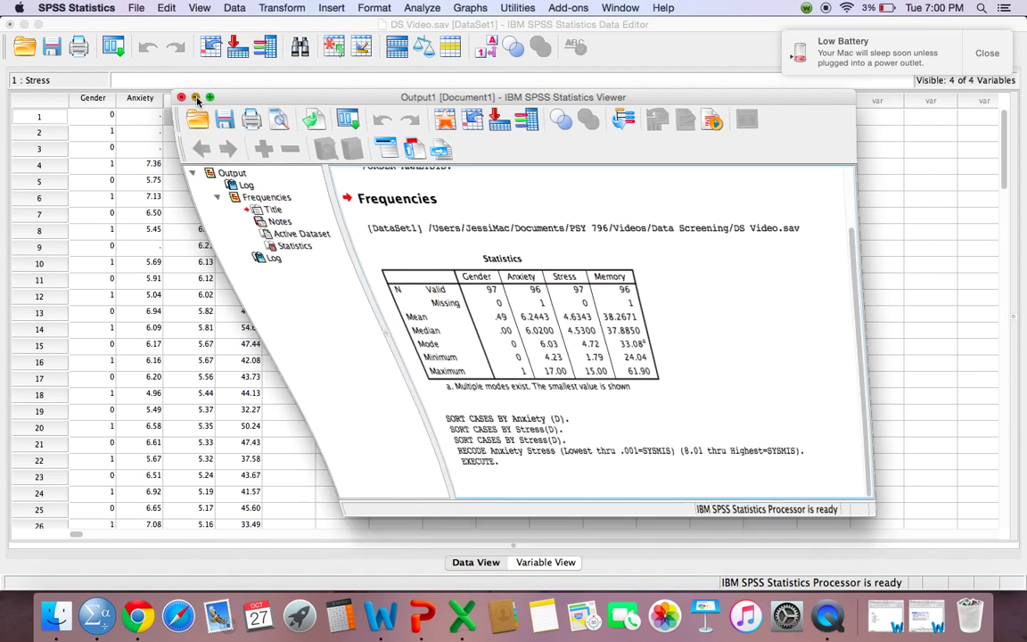
left_click(392, 198)
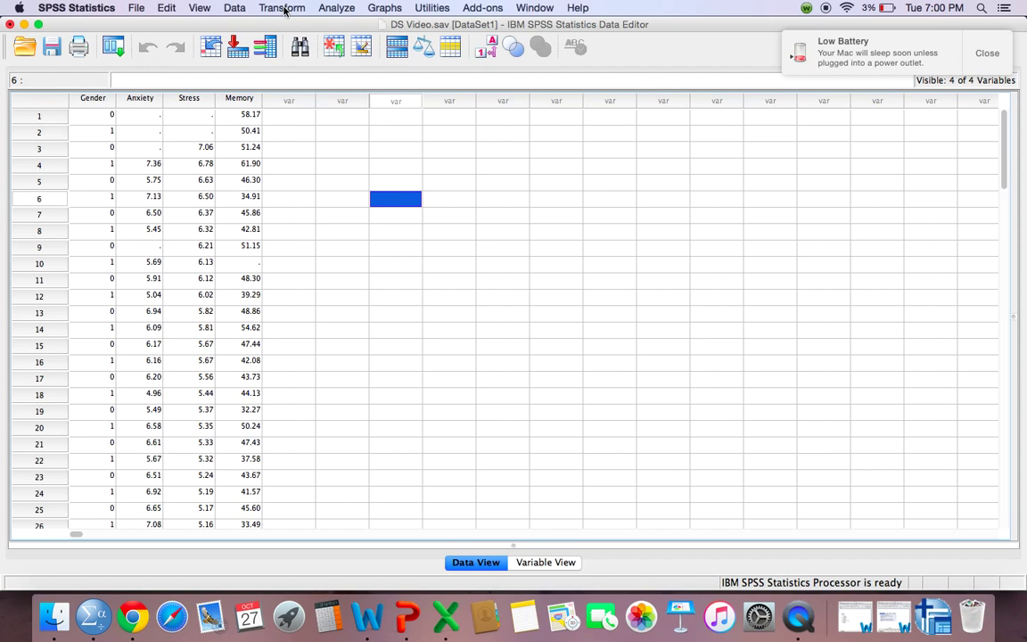
Rerun Frequencies on Gender, Anxiety, Stress and Memory.
left_click(344, 11)
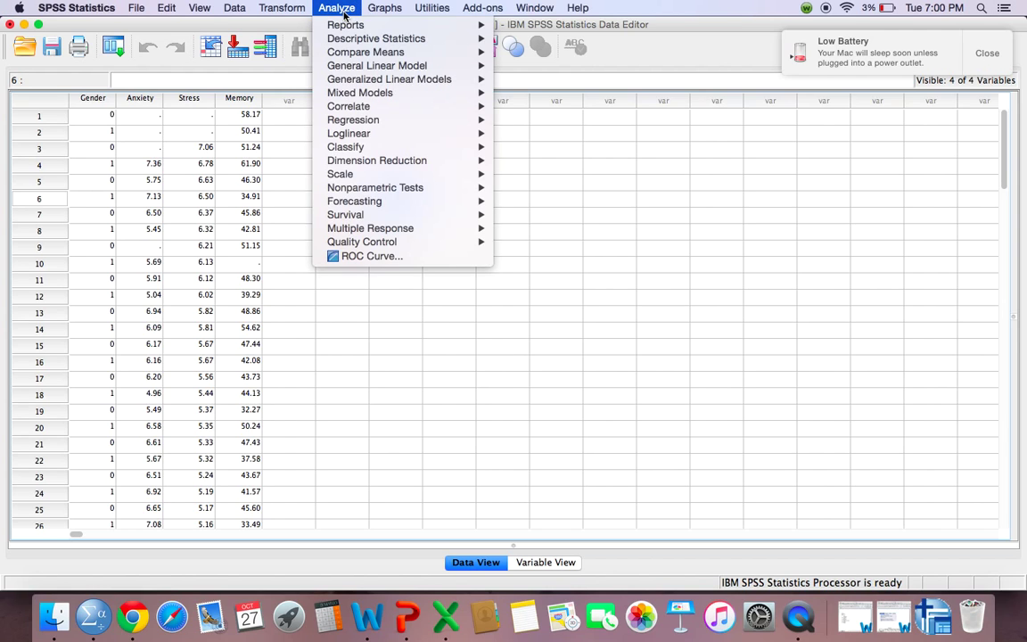
mouse_move(352, 42)
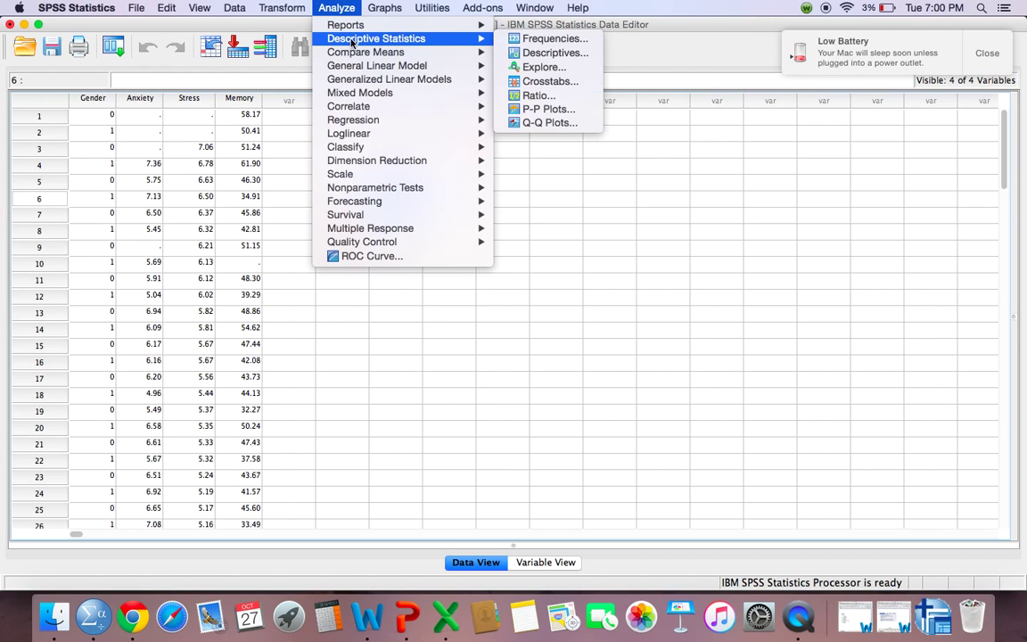
left_click(535, 39)
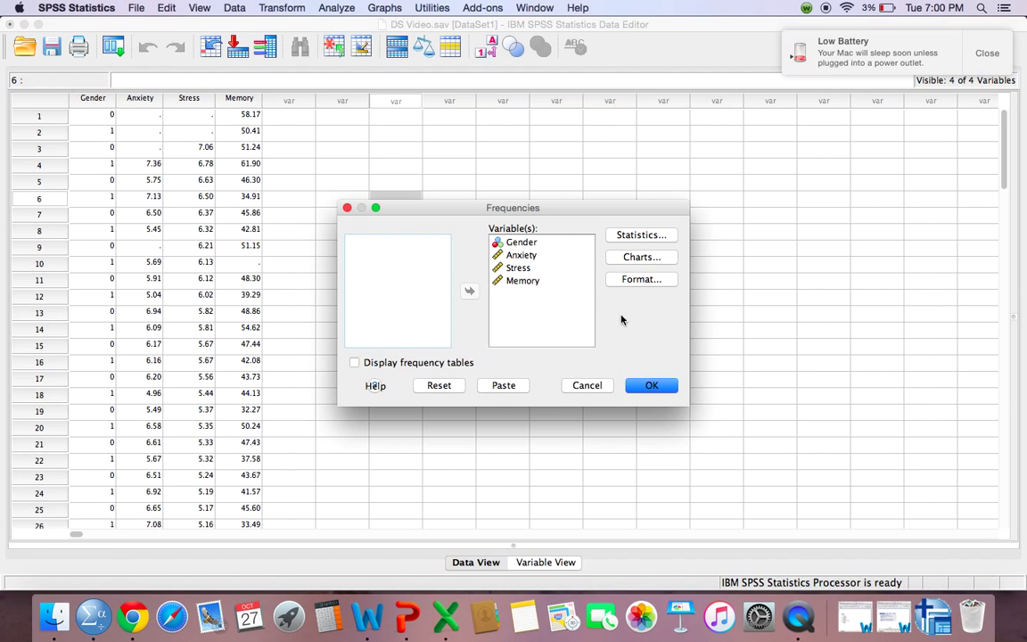
left_click(648, 389)
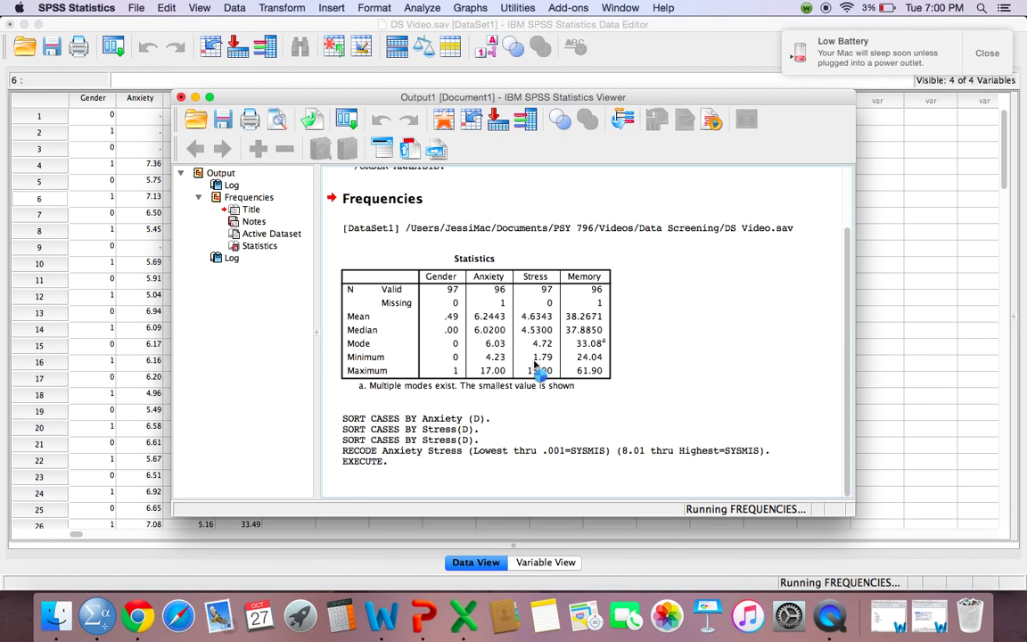
Move between the new and earlier Frequencies Statistics tables to compare them.
scroll(527, 364, "down", 2)
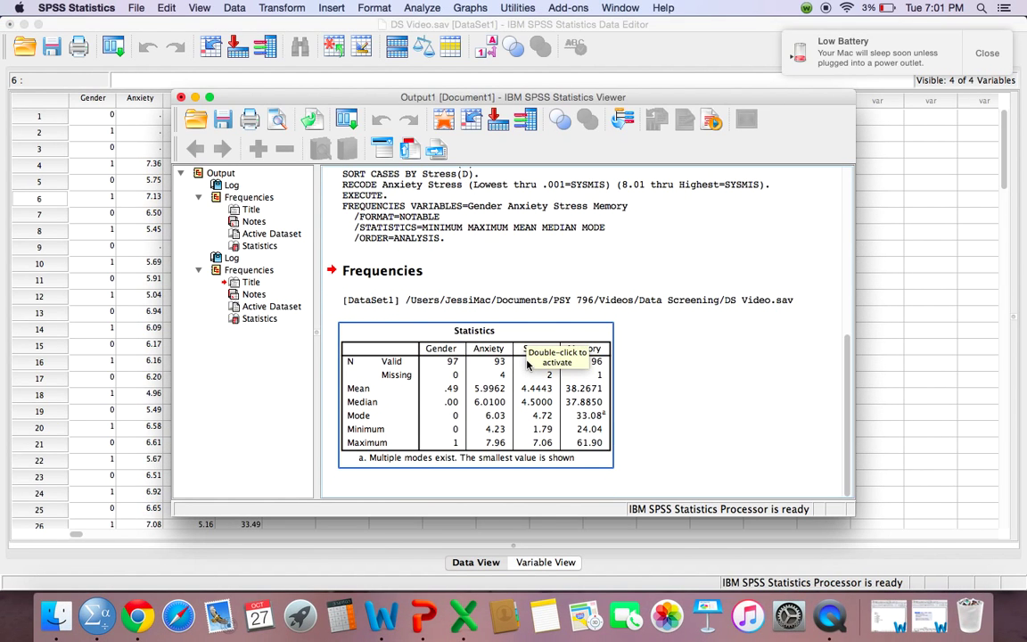
scroll(434, 221, "up", 5)
scroll(484, 252, "down", 5)
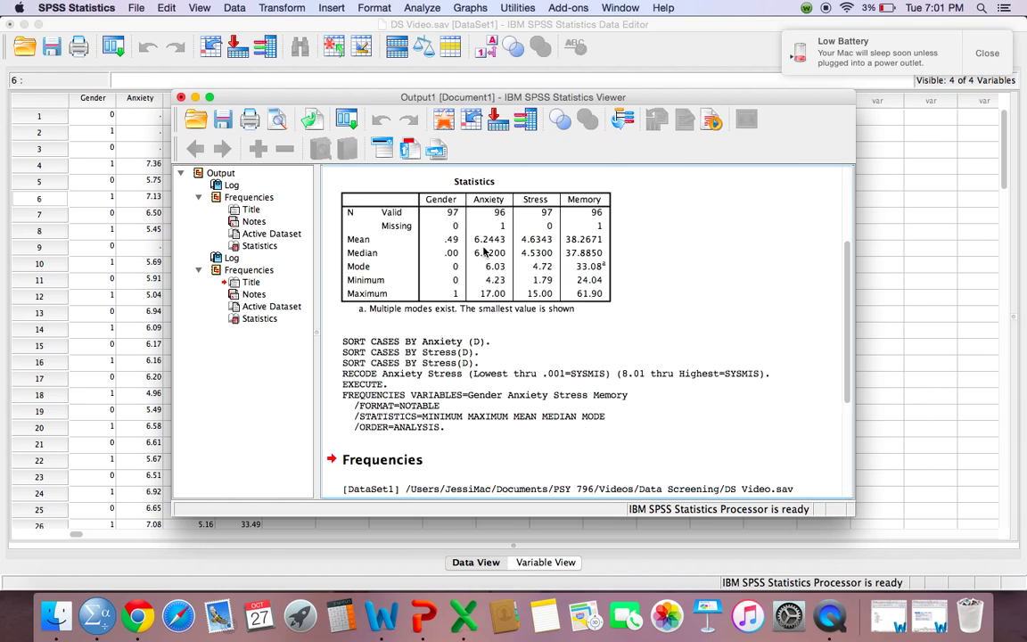
left_click(436, 428)
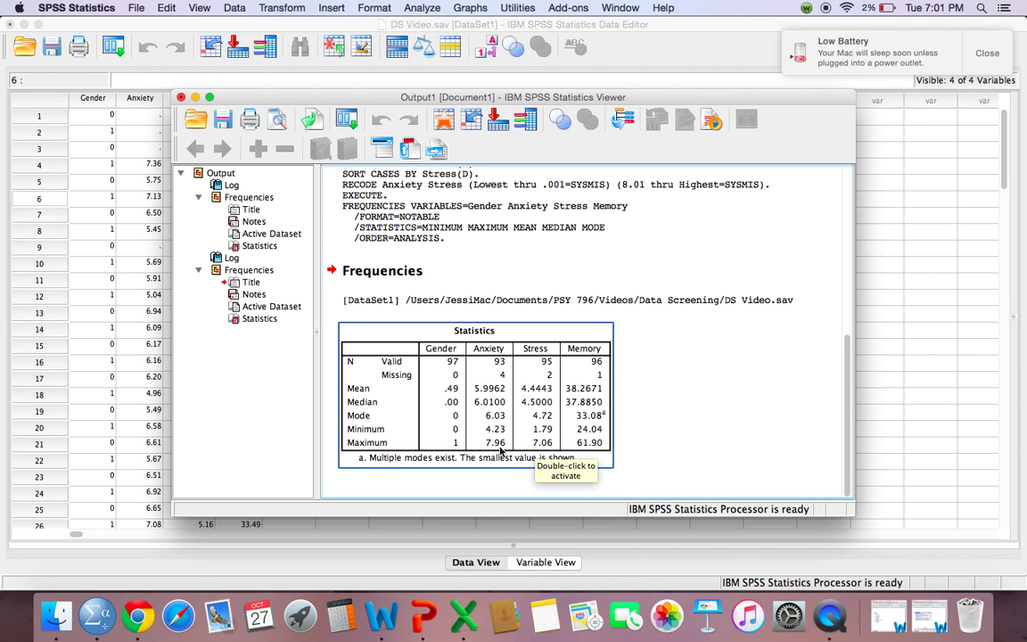
scroll(451, 250, "up", 5)
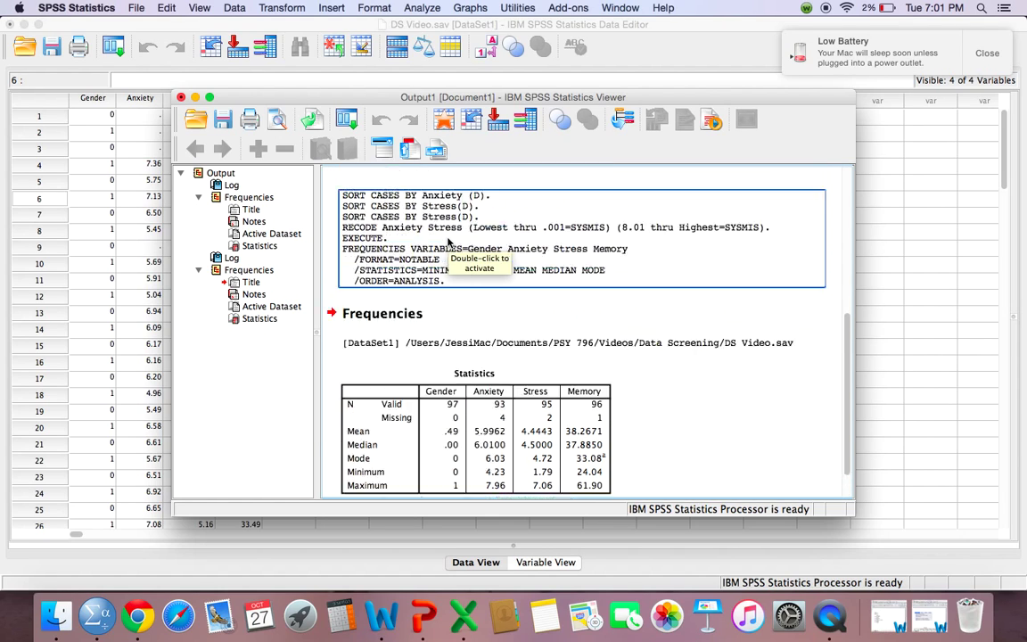
left_click(498, 330)
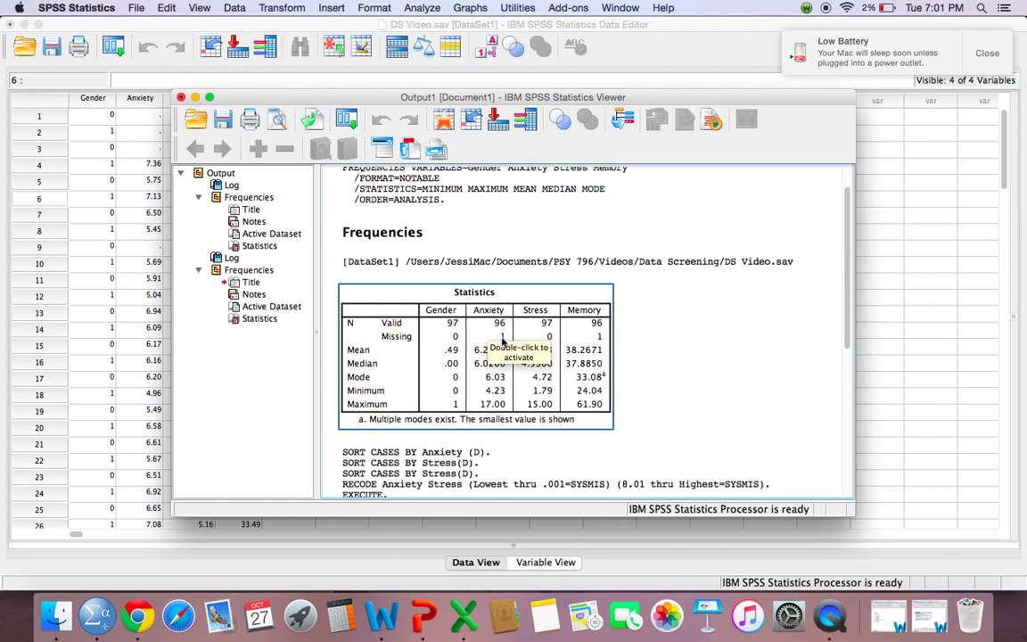
Recheck the new table: Anxiety max 7.96 with 4 missing, Stress max 7.06 with 2 missing.
scroll(502, 339, "down", 5)
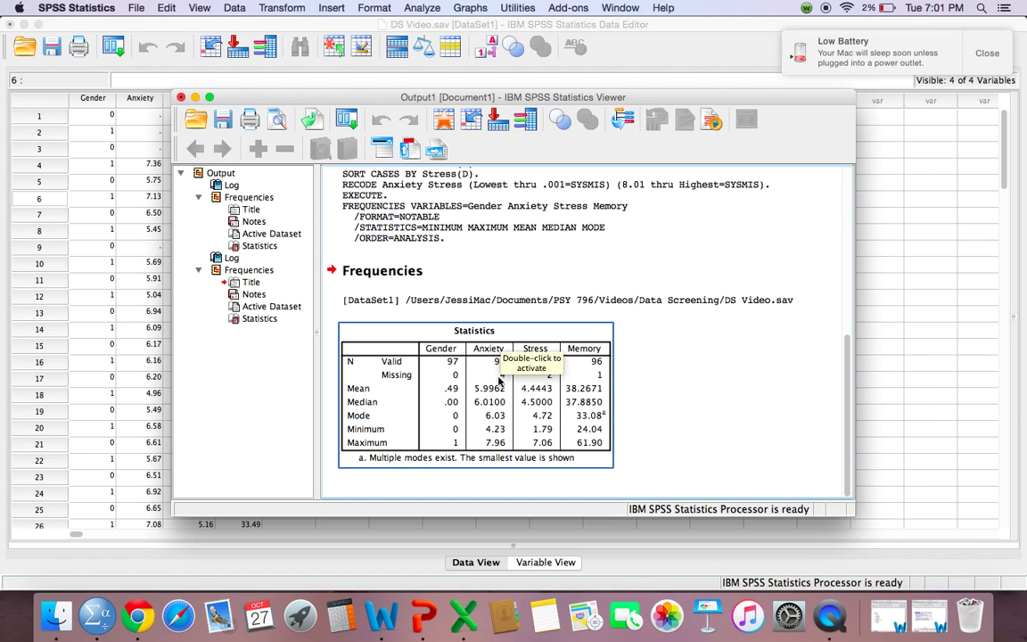
left_click(507, 484)
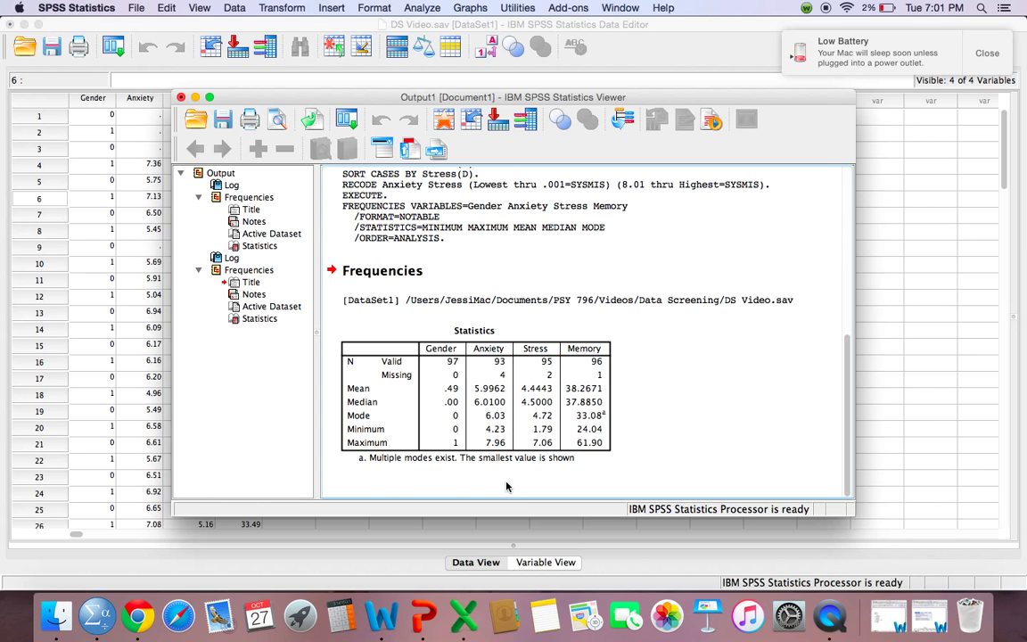
left_click(502, 384)
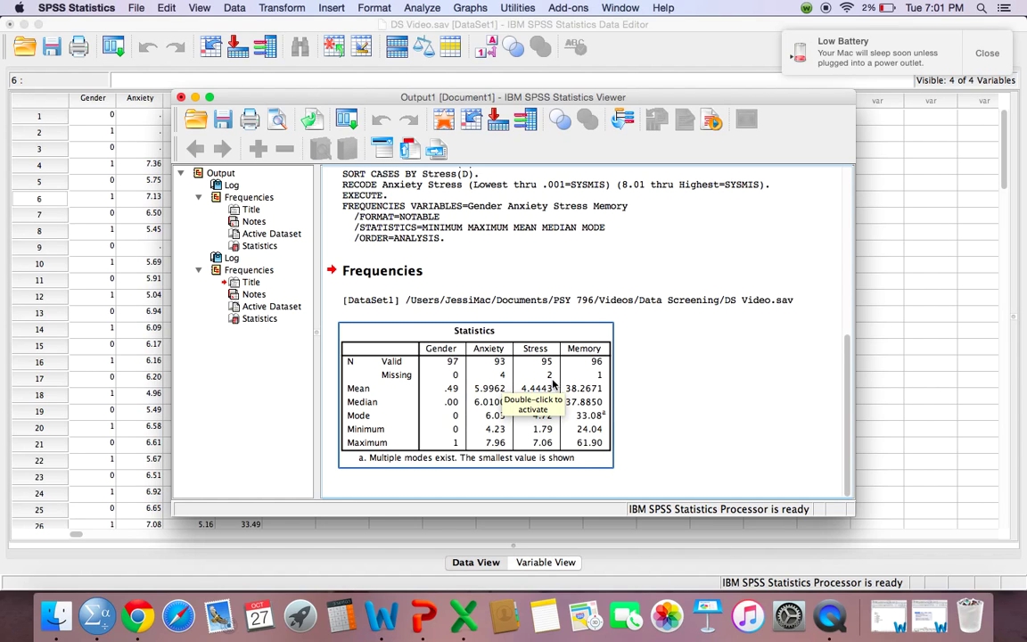
scroll(571, 303, "up", 6)
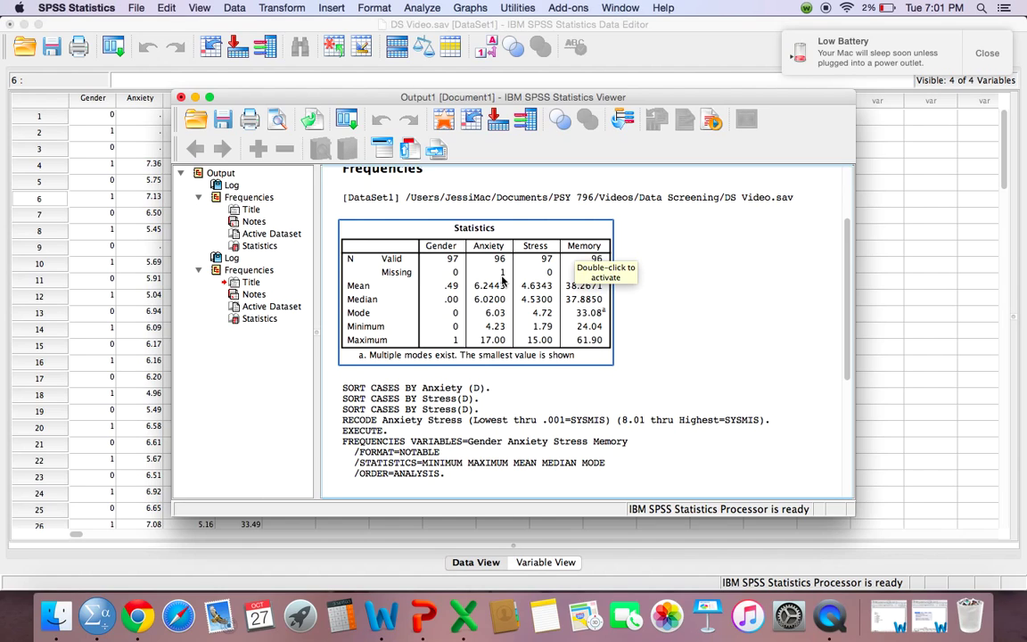
scroll(544, 285, "down", 5)
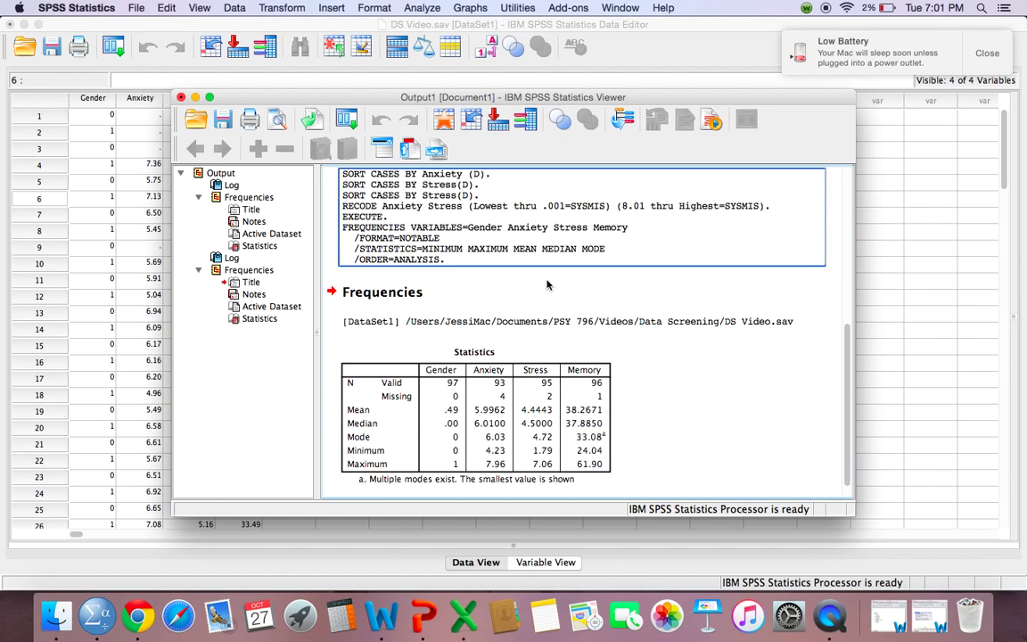
left_click(609, 412)
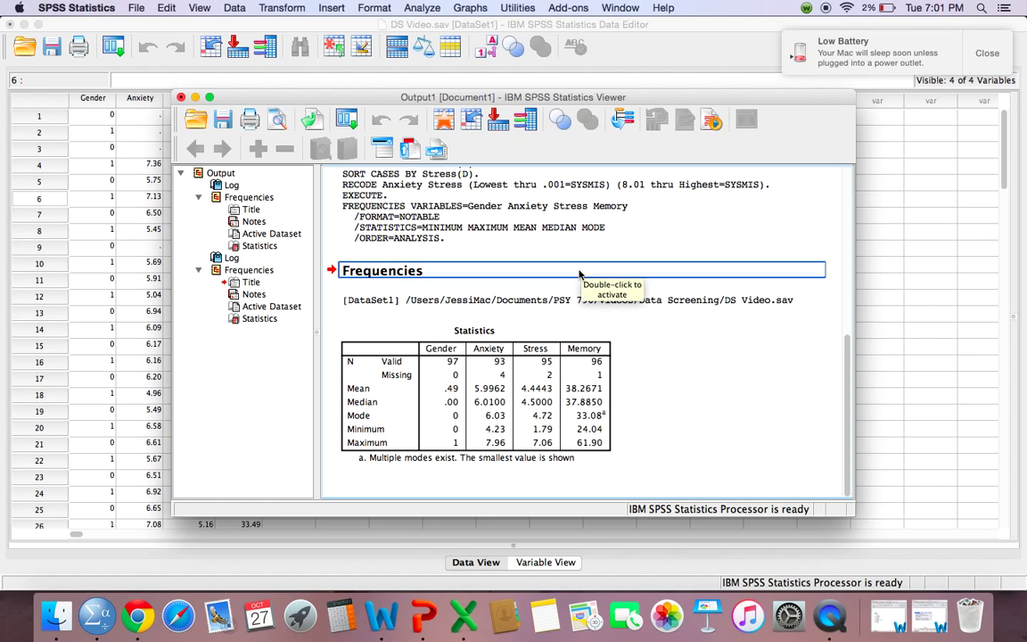
left_click(575, 321)
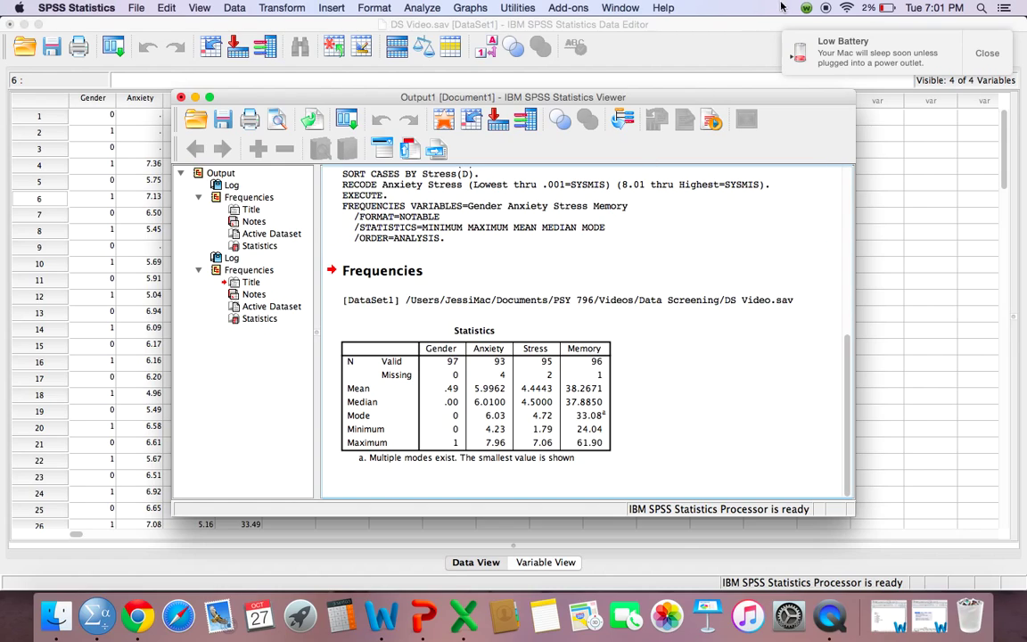